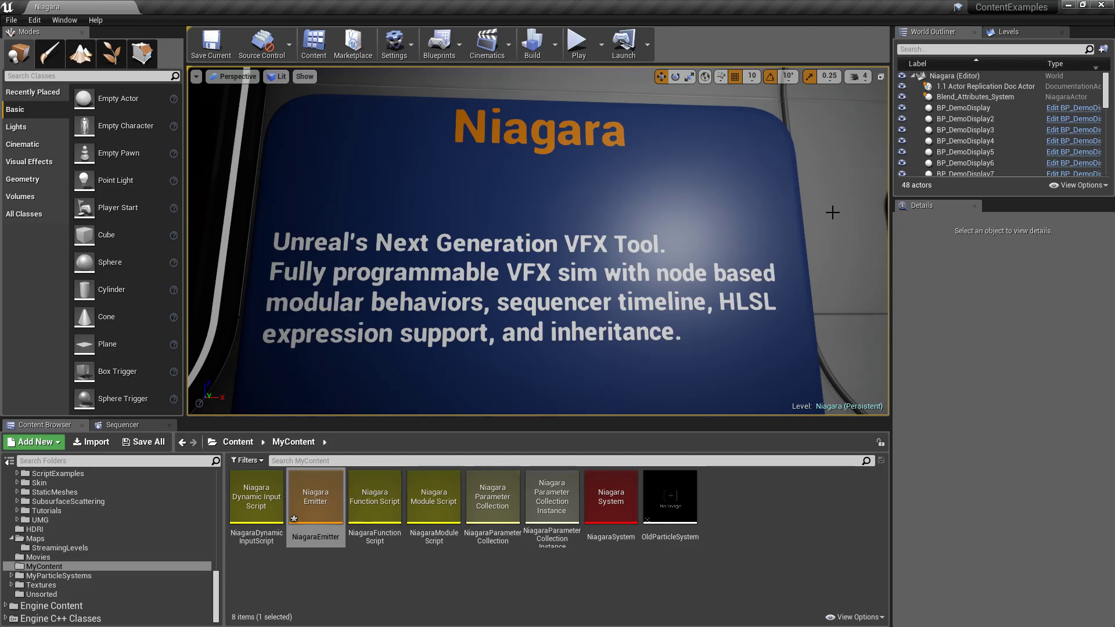
Look over the Niagara intro sign in the level and the neighbouring 1.1 particle display.
mouse_move(628, 258)
right_down()
mouse_move(650, 296)
mouse_move(627, 259)
right_up()
key(s)
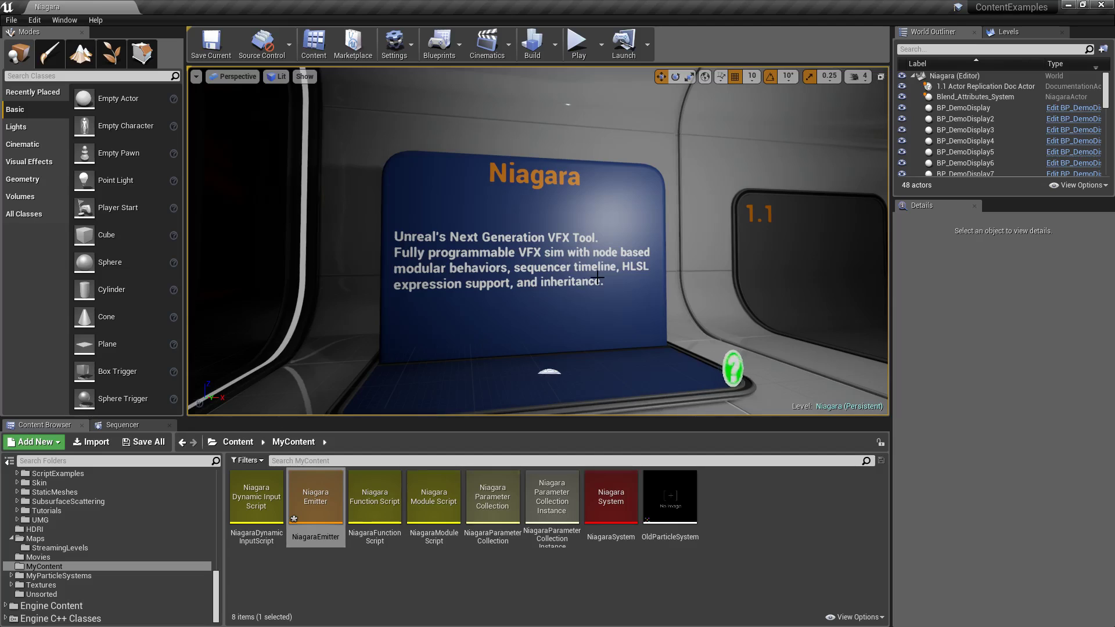
mouse_move(577, 293)
right_down()
mouse_move(749, 296)
mouse_move(418, 293)
mouse_move(584, 280)
right_up()
key(w)
key(w)
key(w)
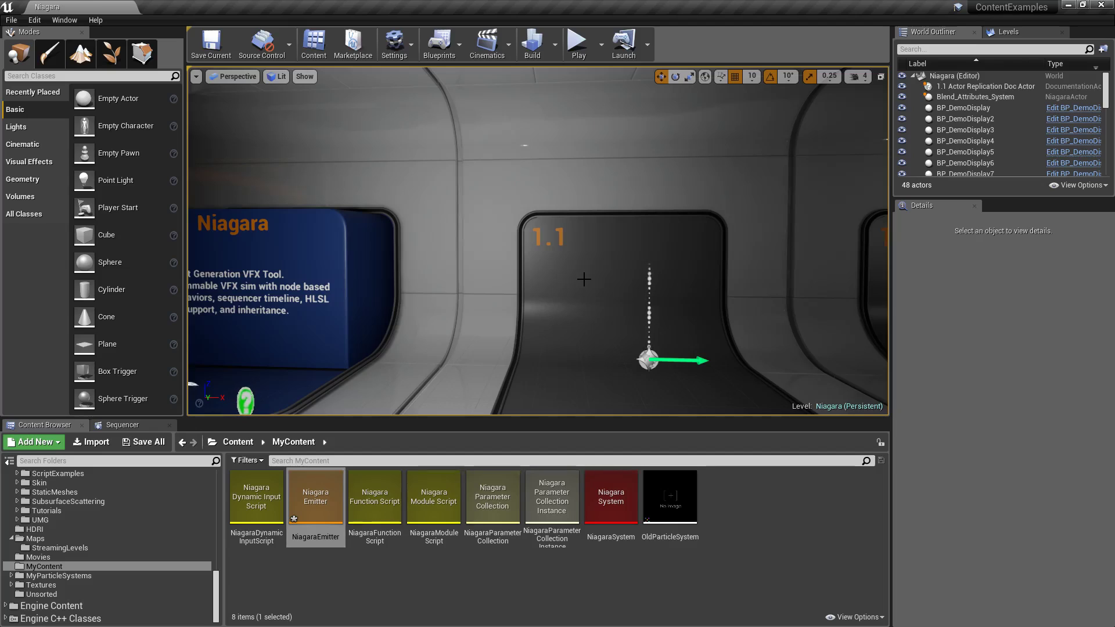
Open the OldParticleSystem asset and enable all three of its particle emitters.
double_click(669, 496)
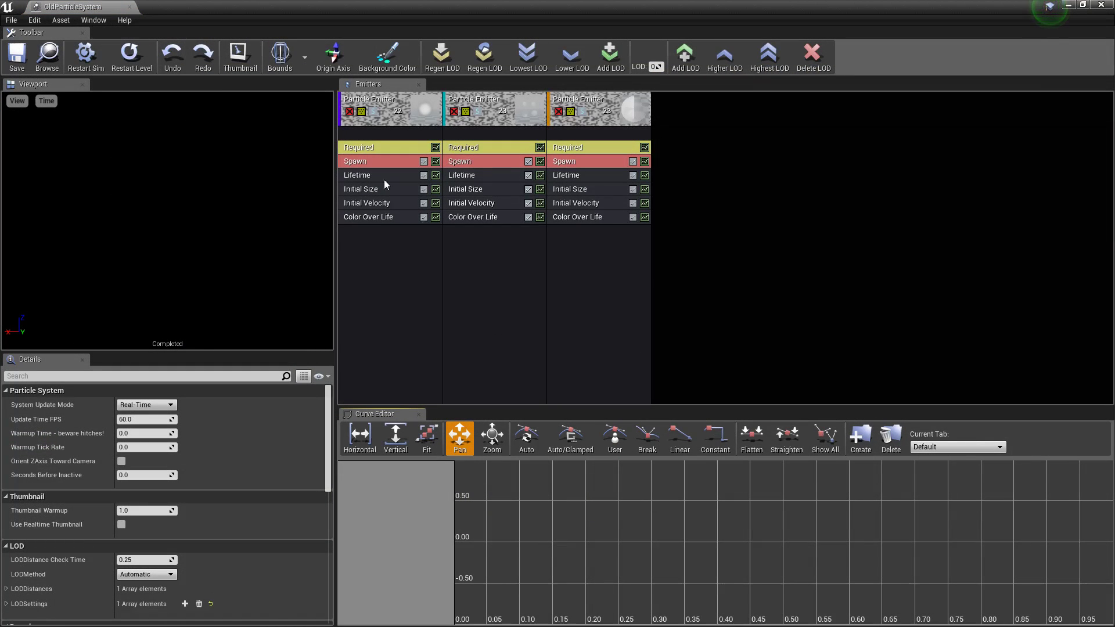
click(349, 110)
click(454, 111)
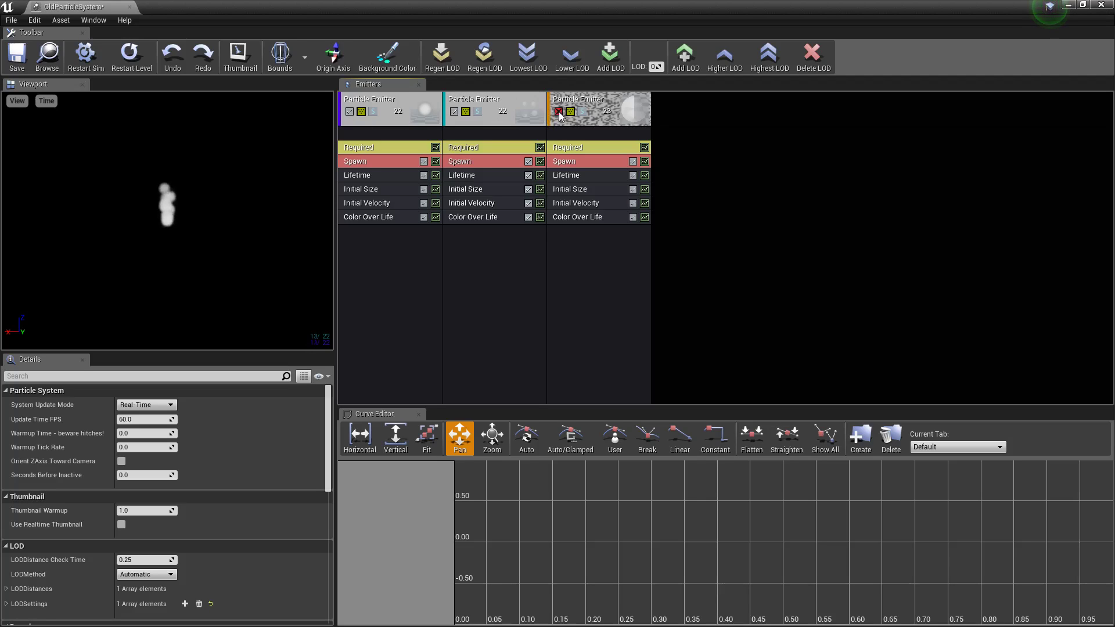
click(558, 112)
Review the module categories that can be added to the second particle emitter, and close the OldParticleSystem editor.
right_click(471, 266)
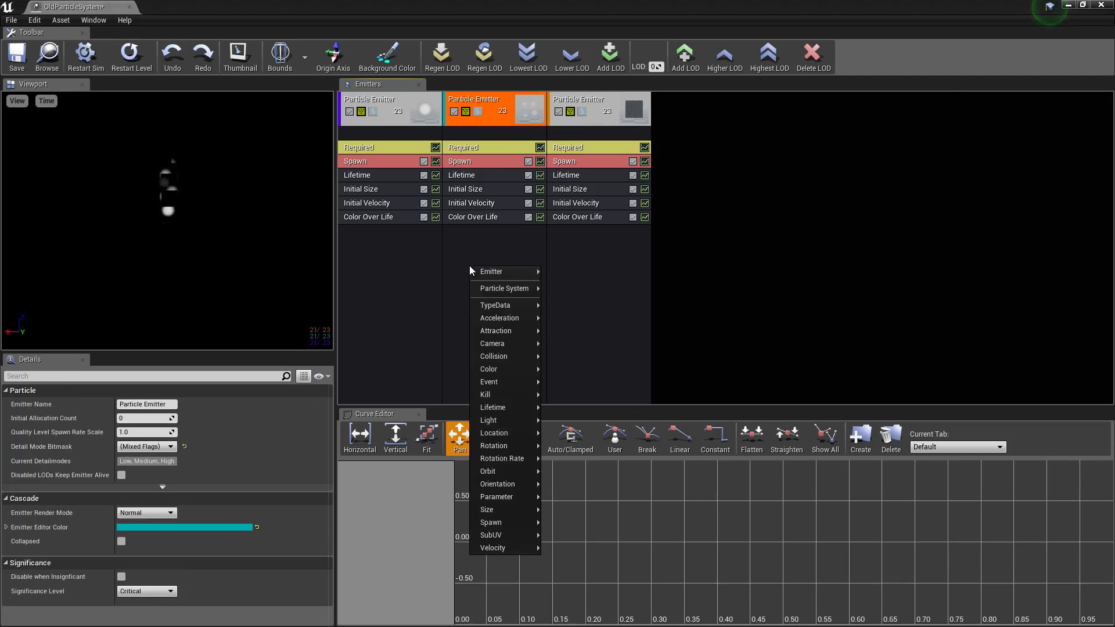
click(417, 257)
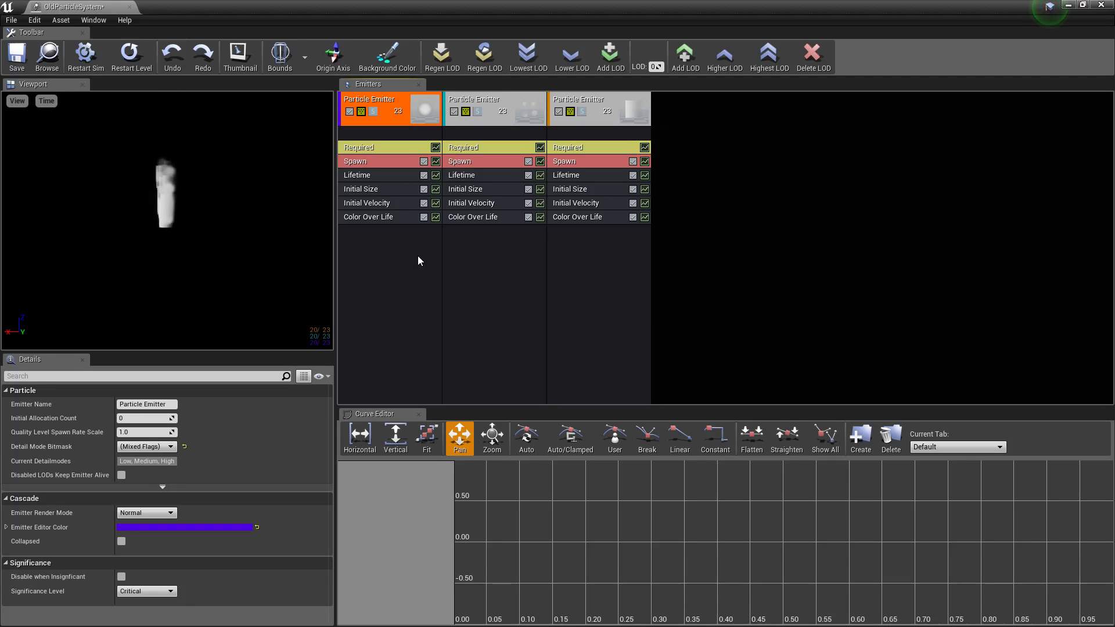
click(129, 6)
Open the NiagaraSystem asset, review the Simple_GPU_Emitter stack from its beginning, and close the editor.
double_click(604, 506)
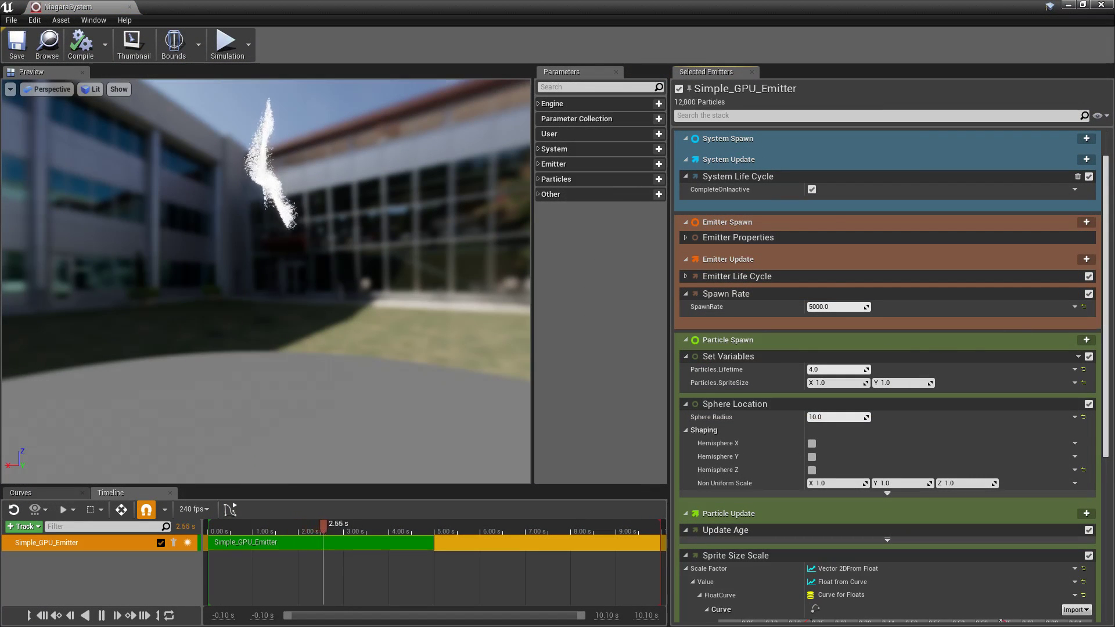
drag(1106, 338, 1107, 311)
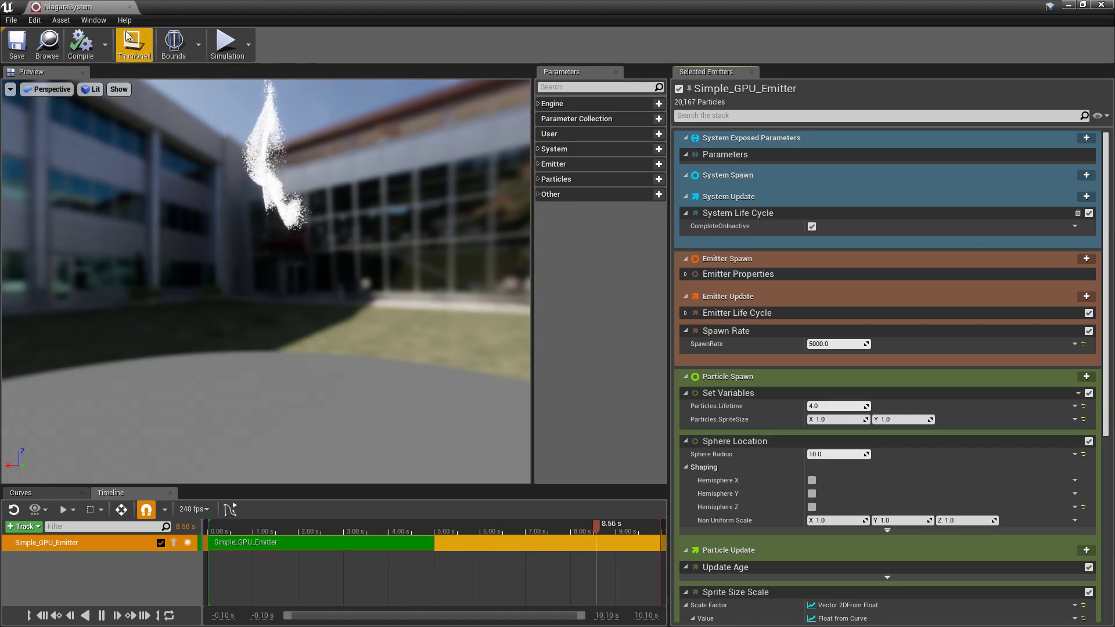
click(131, 7)
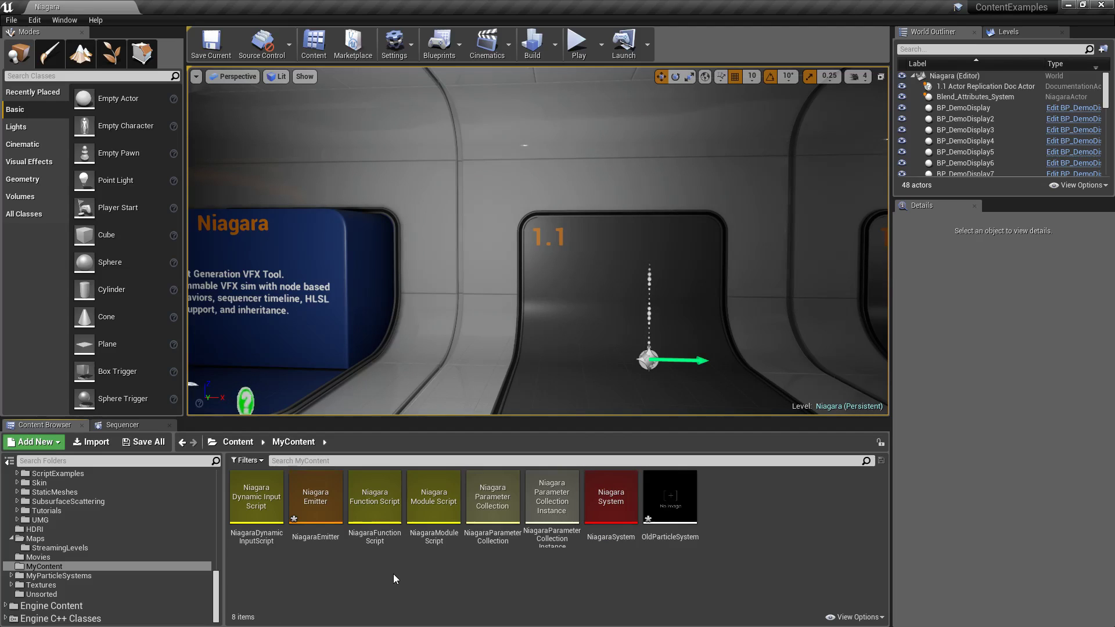
Check in the built-in FX plugins that Niagara and Niagara Extras are enabled, and close the plugin window.
click(32, 20)
click(53, 196)
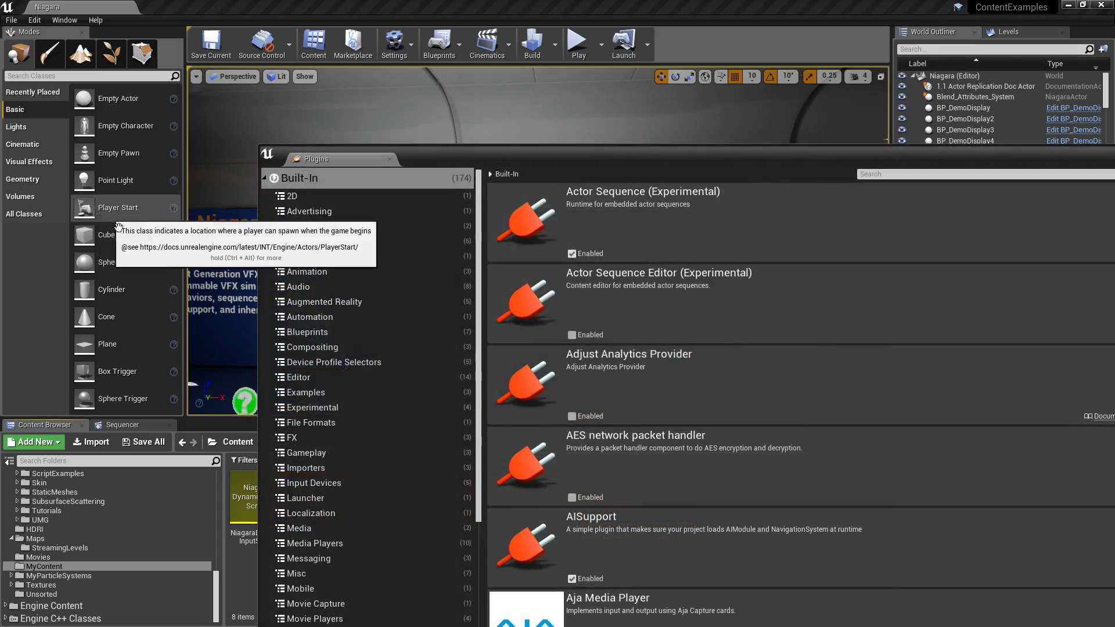
click(301, 437)
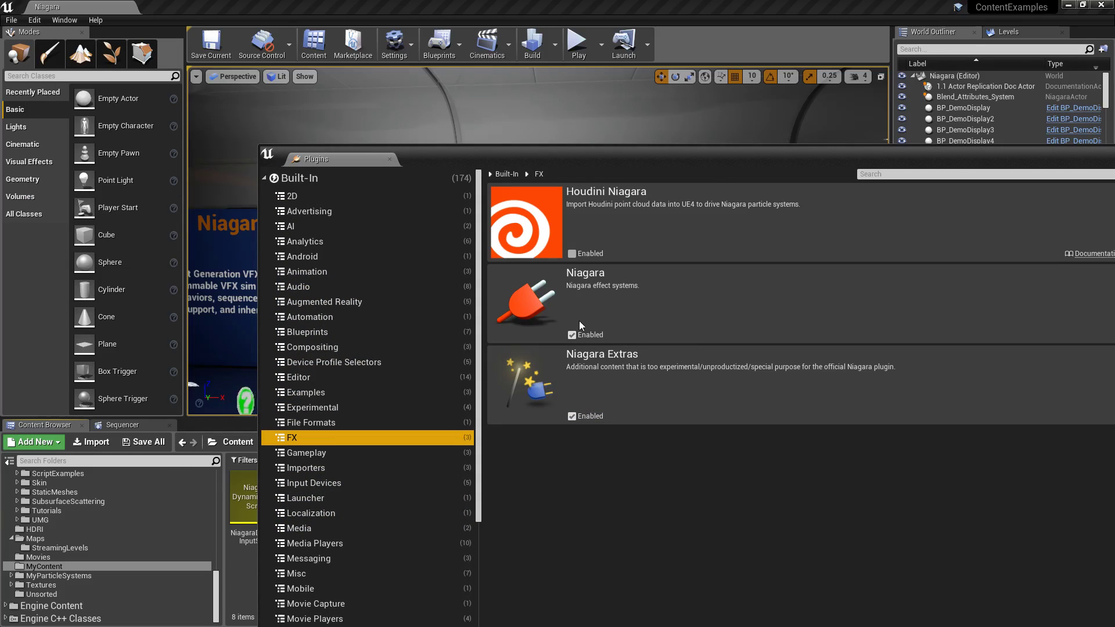
click(572, 416)
drag(864, 156, 673, 92)
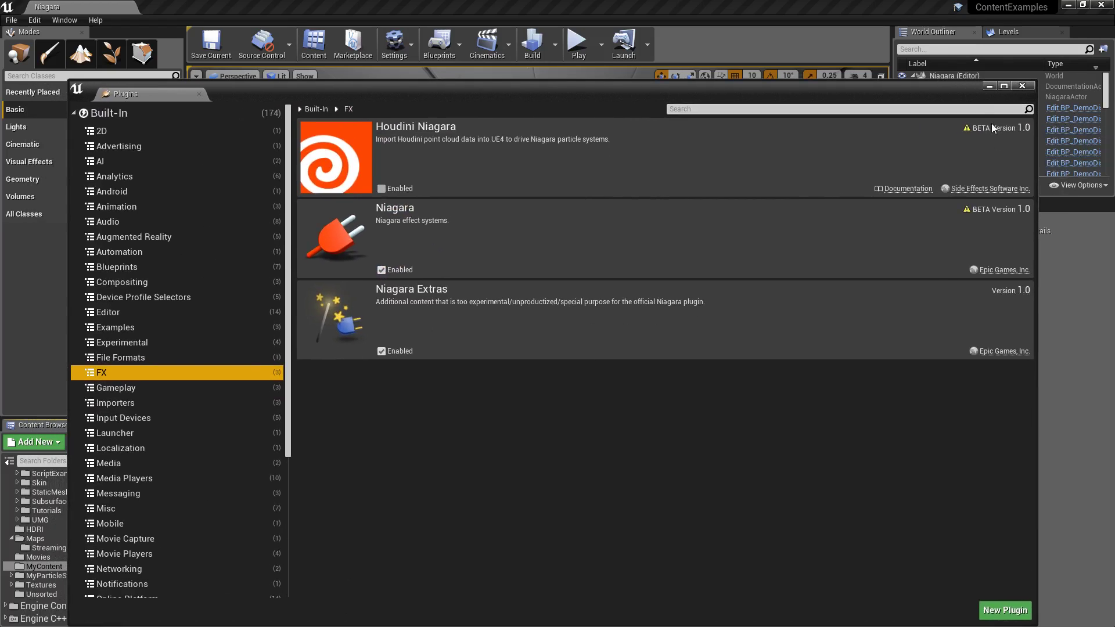
click(1023, 87)
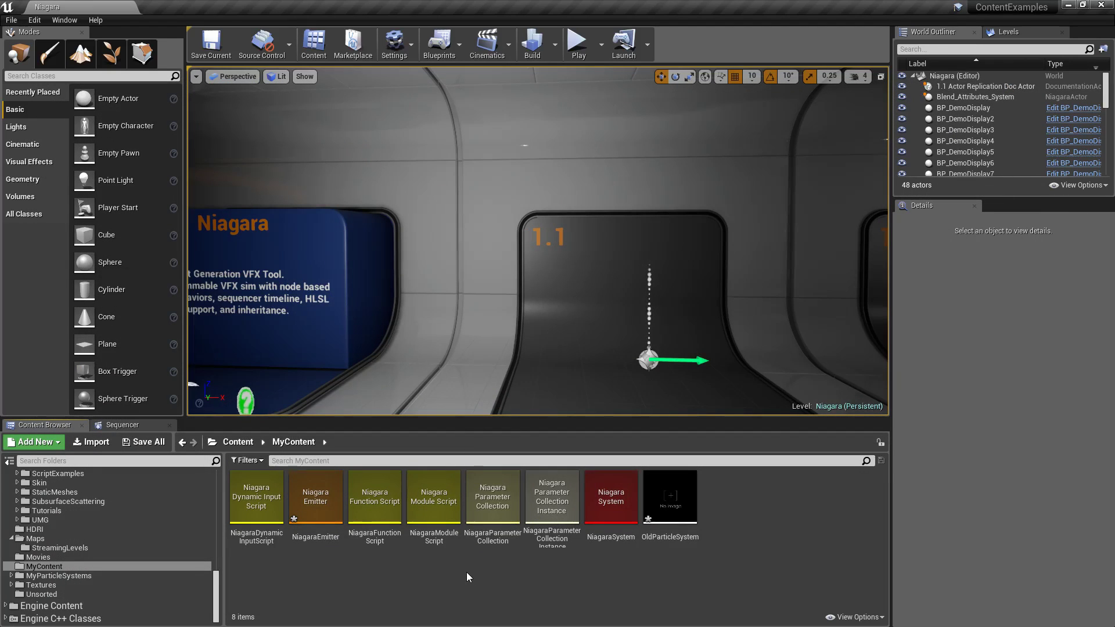
Review the Niagara asset types offered for creating FX content in MyContent, and point out the existing NiagaraEmitter asset.
right_click(454, 581)
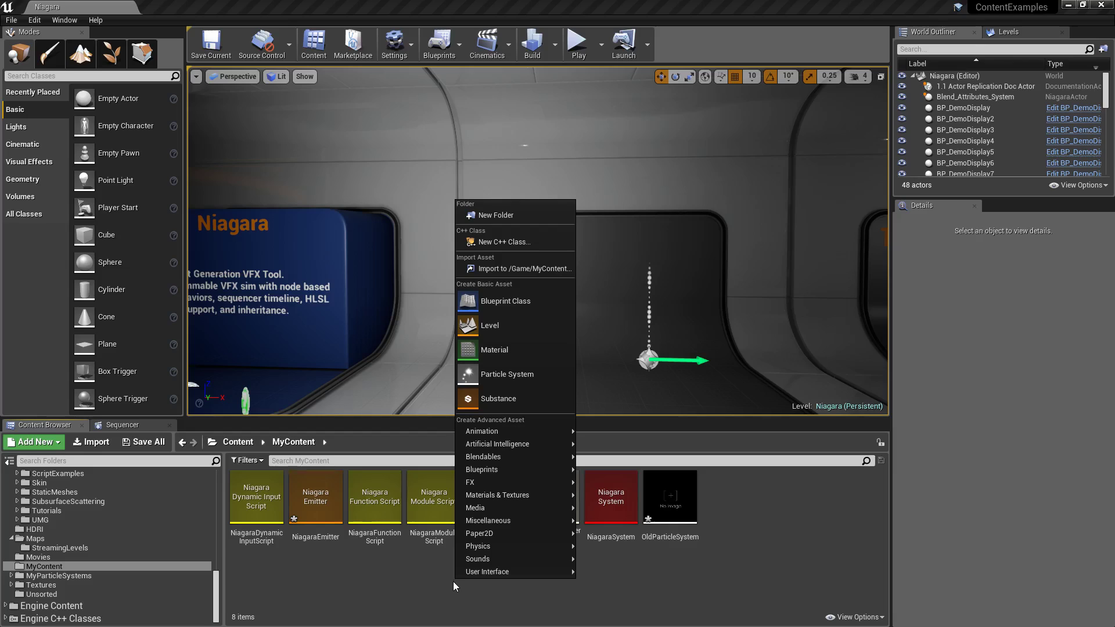
mouse_move(486, 480)
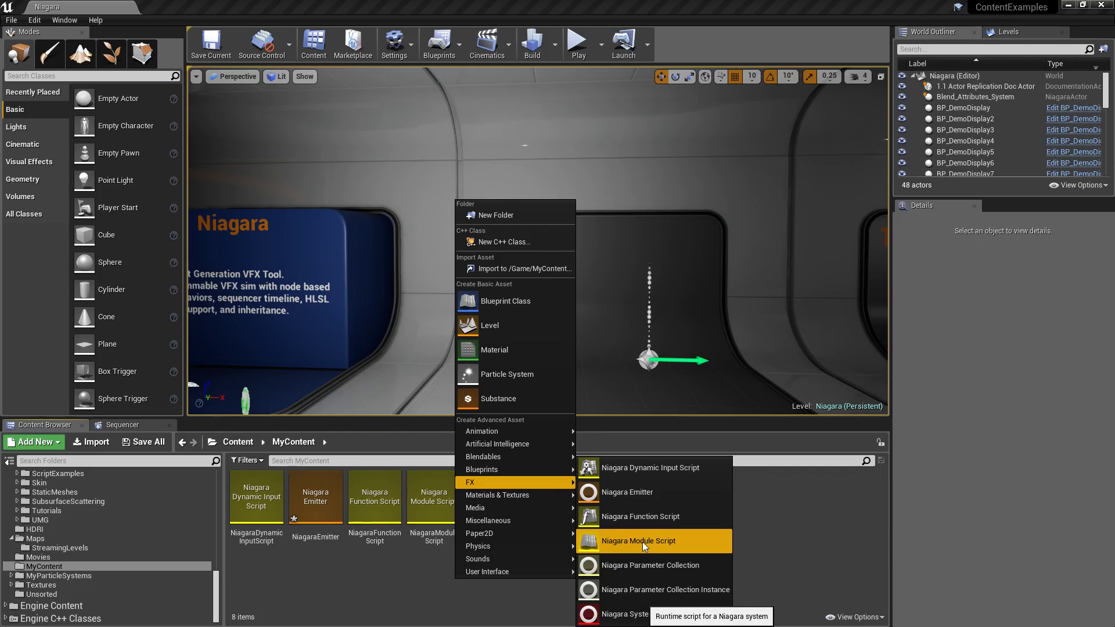
click(393, 574)
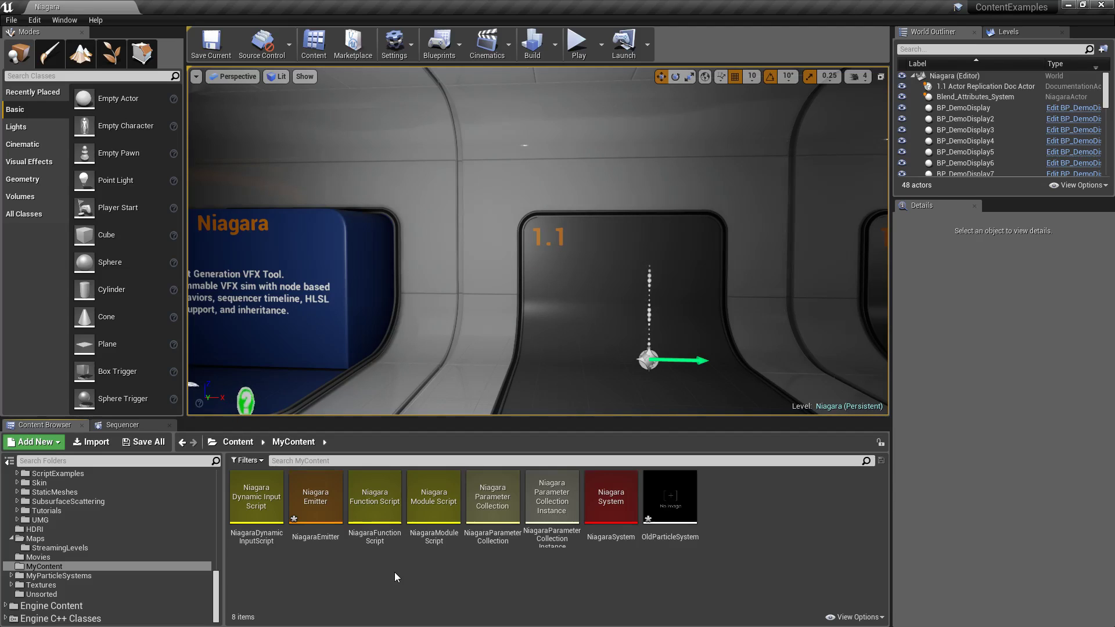
click(316, 505)
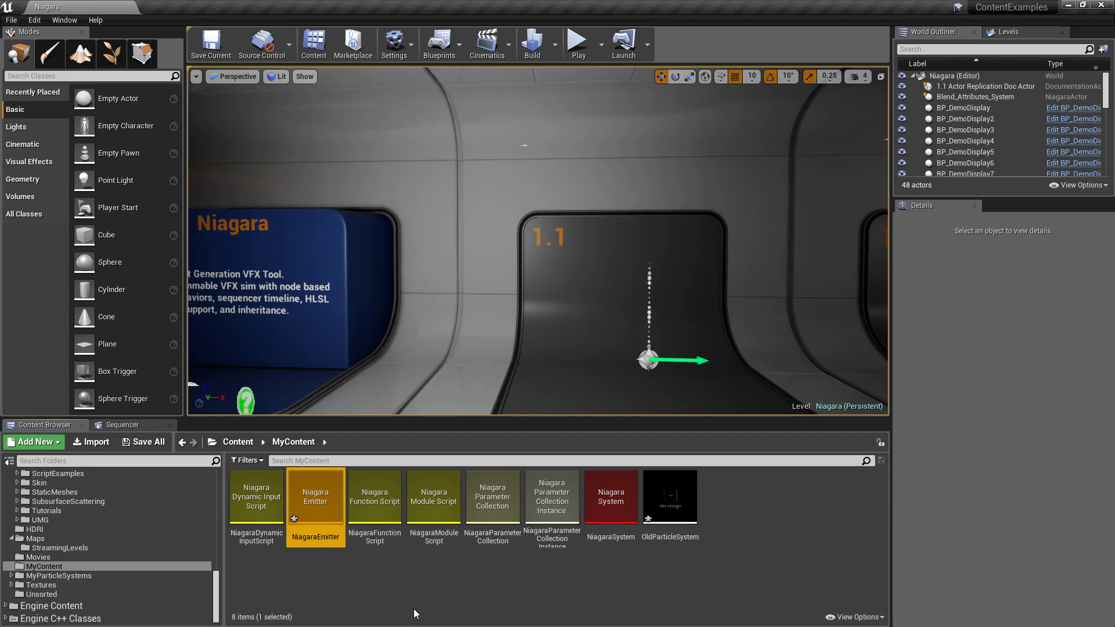
click(426, 584)
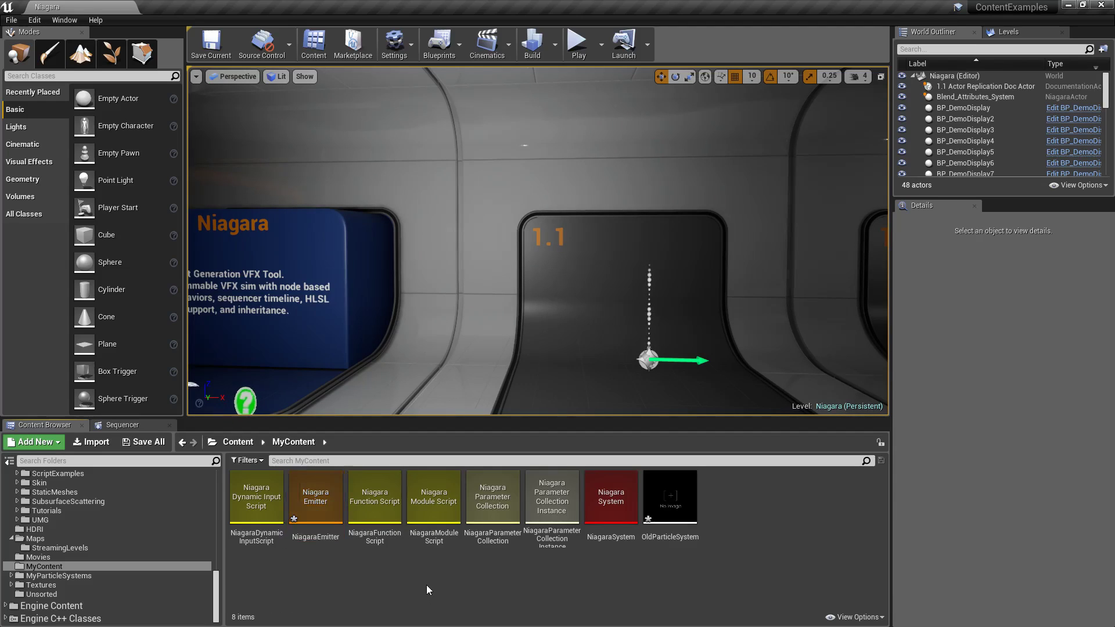
Open the NiagaraSystem asset and enlarge its timeline area by shrinking the preview.
click(615, 503)
double_click(616, 503)
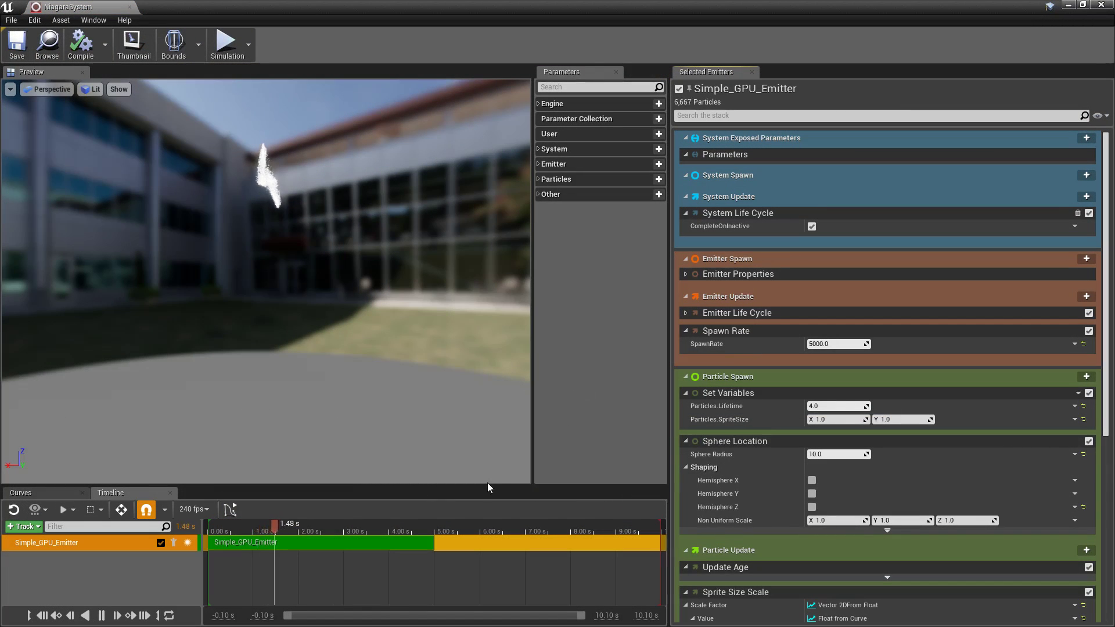
drag(485, 485, 486, 448)
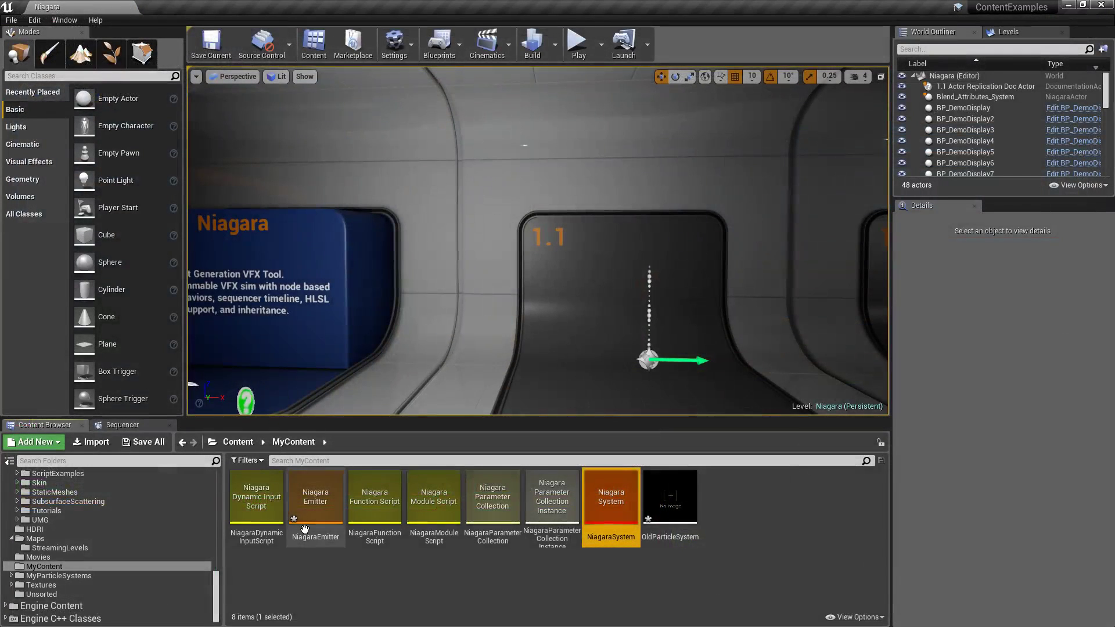
Open the NiagaraEmitter asset from the MyContent folder.
click(298, 498)
double_click(298, 499)
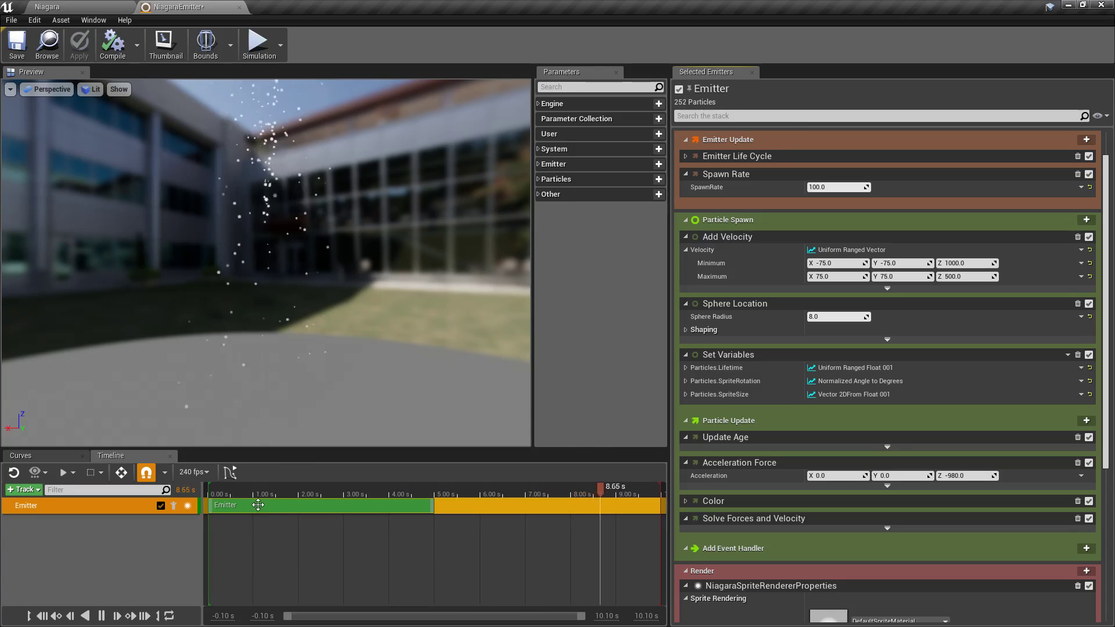
Try shifting the Emitter section forward by about 0.5 s on the timeline, and undo the move.
drag(258, 505, 285, 504)
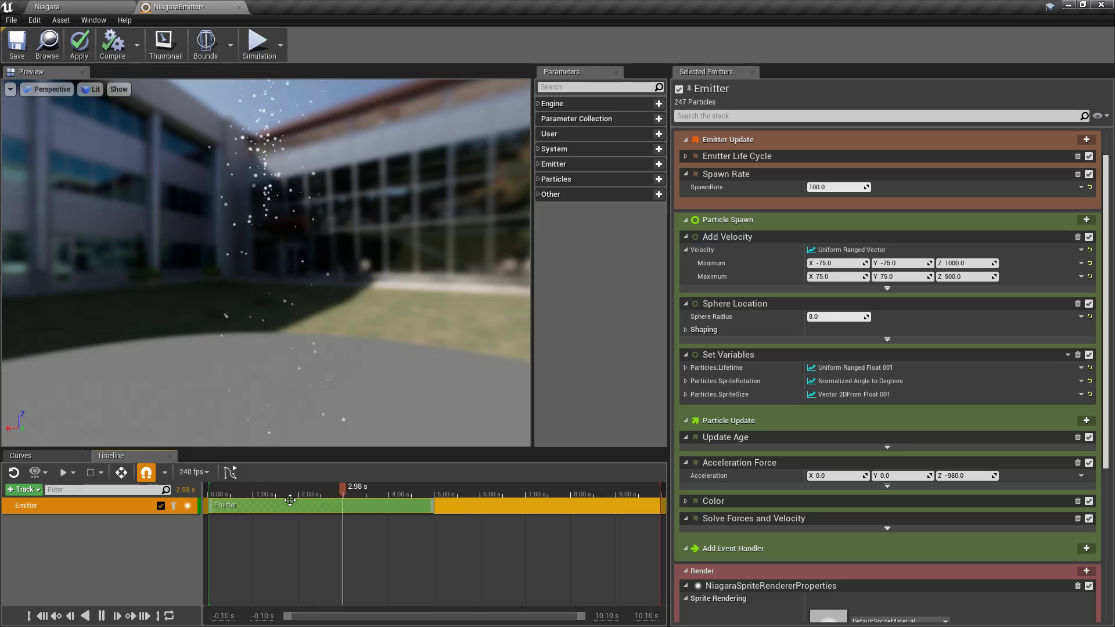
drag(265, 505, 288, 507)
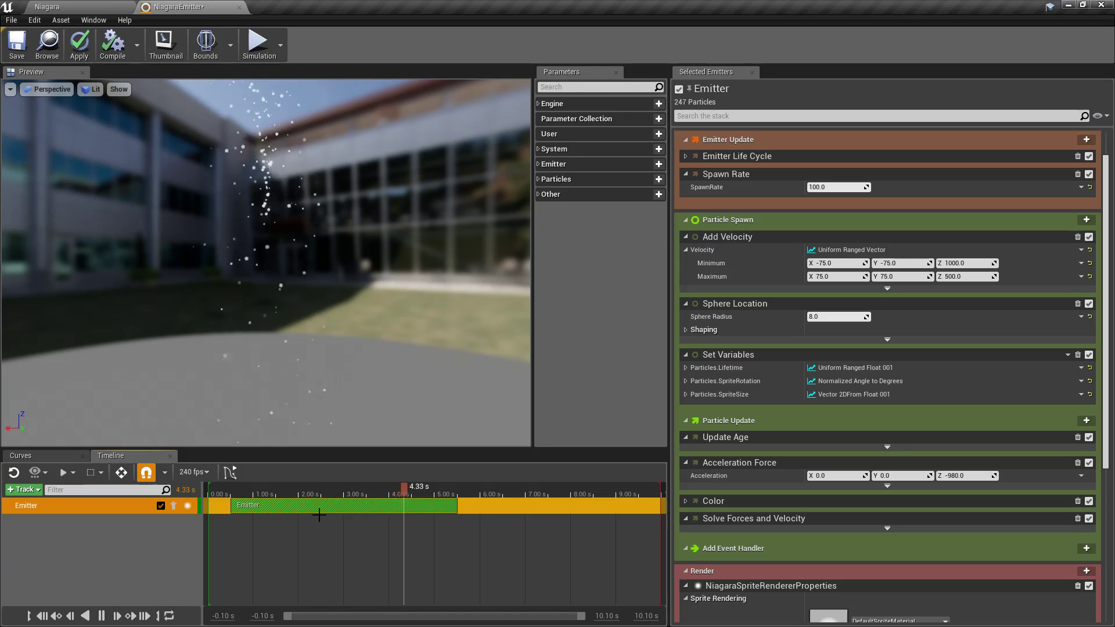
key(ctrl+z)
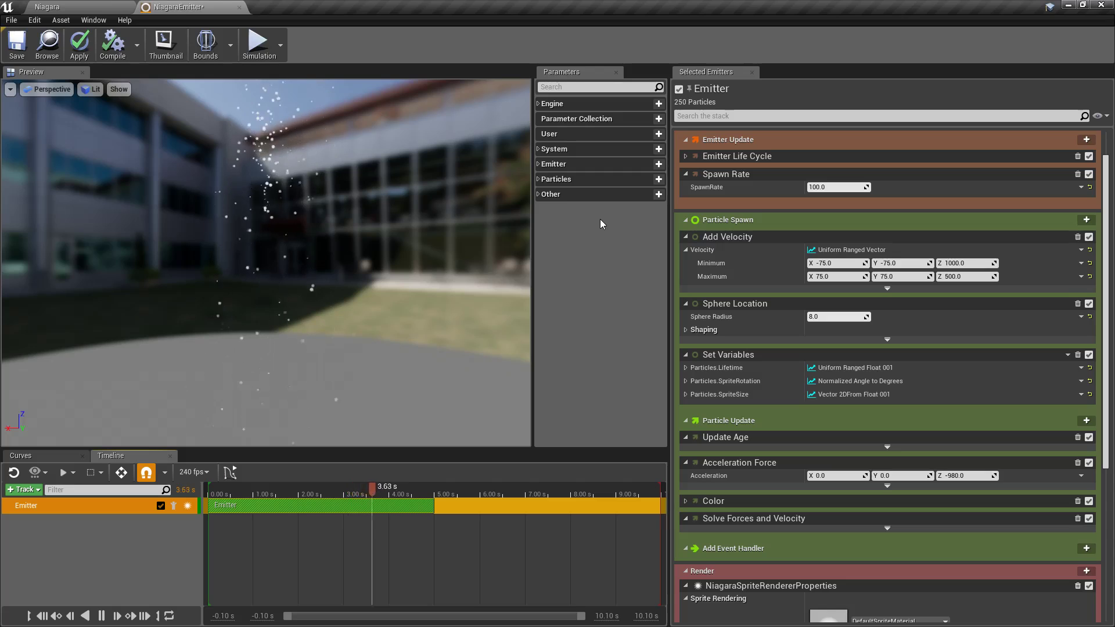
Expand the emitter's Other parameter category and examine its parameters alongside the module stack.
click(539, 194)
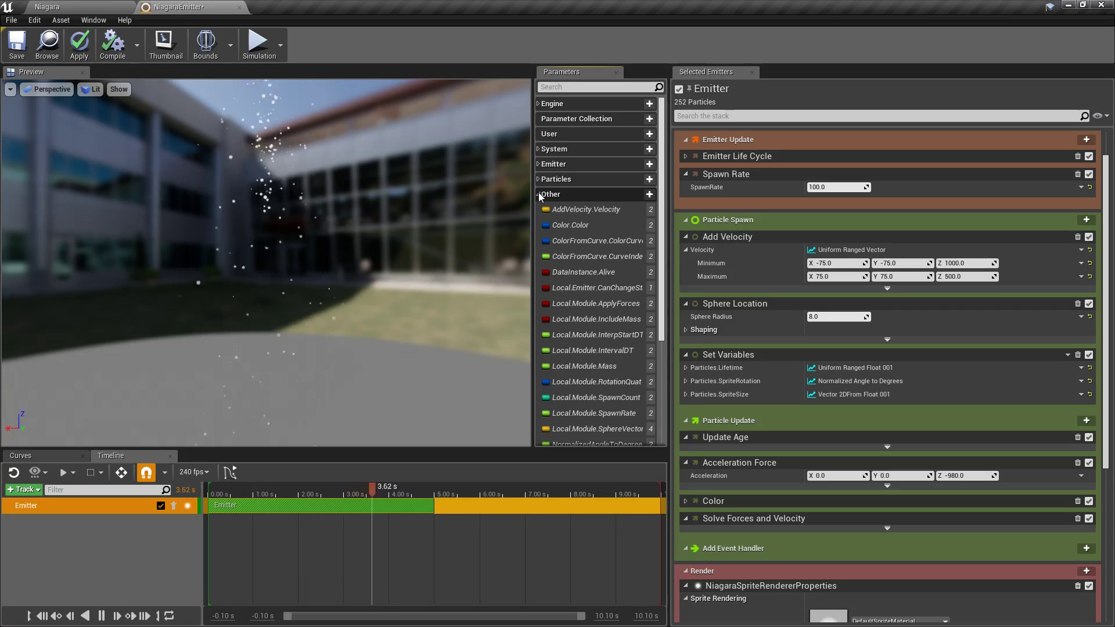
scroll(755, 320, down, 2)
scroll(608, 329, down, 2)
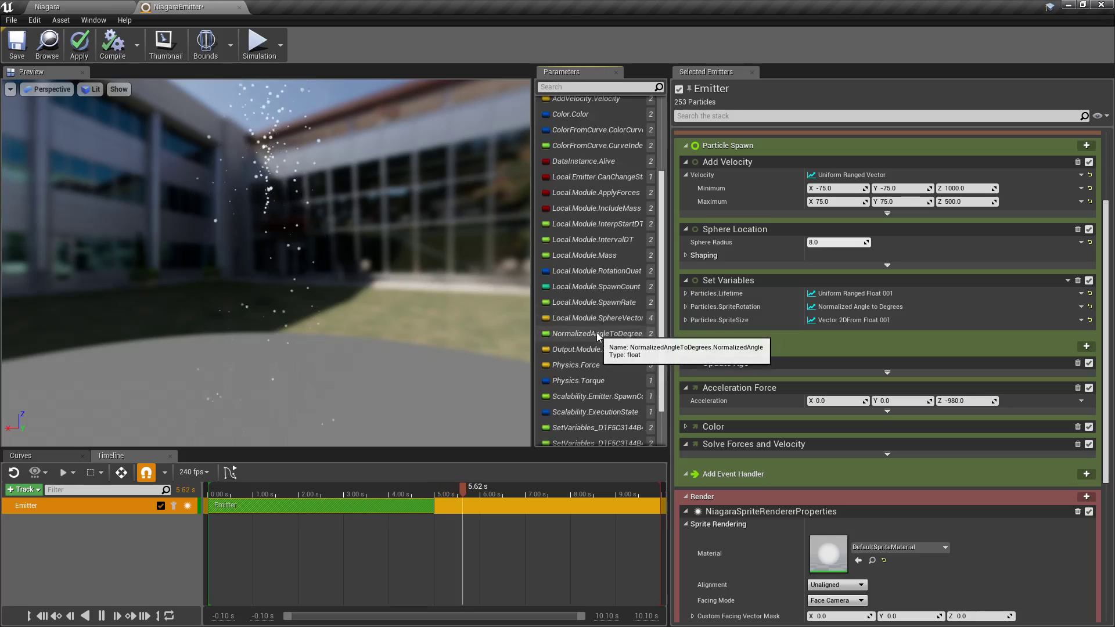
scroll(599, 329, up, 2)
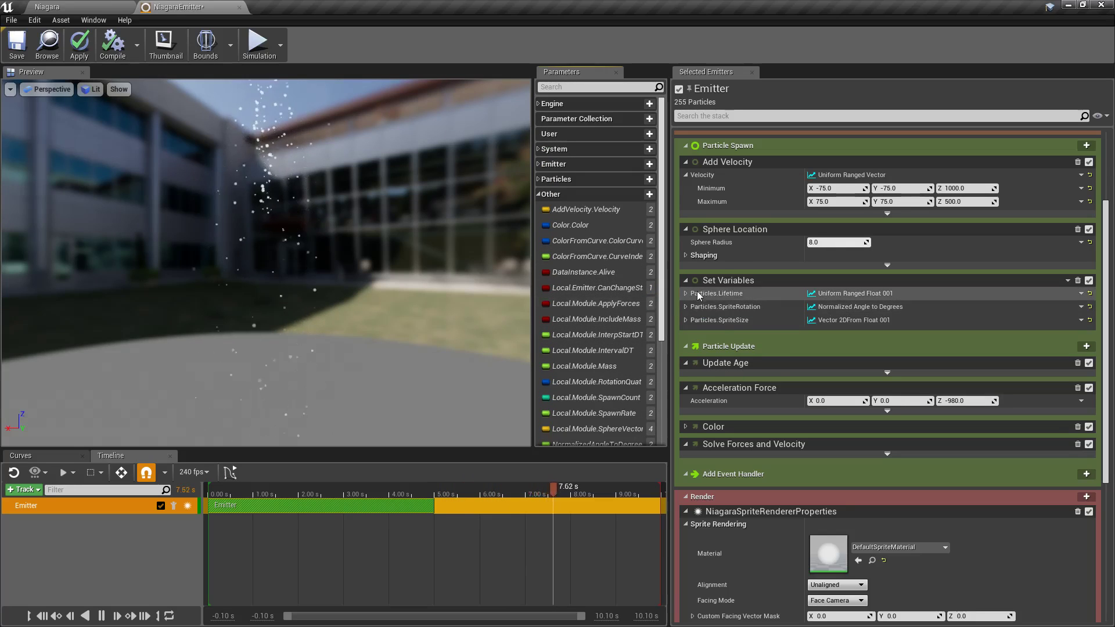
scroll(760, 276, up, 3)
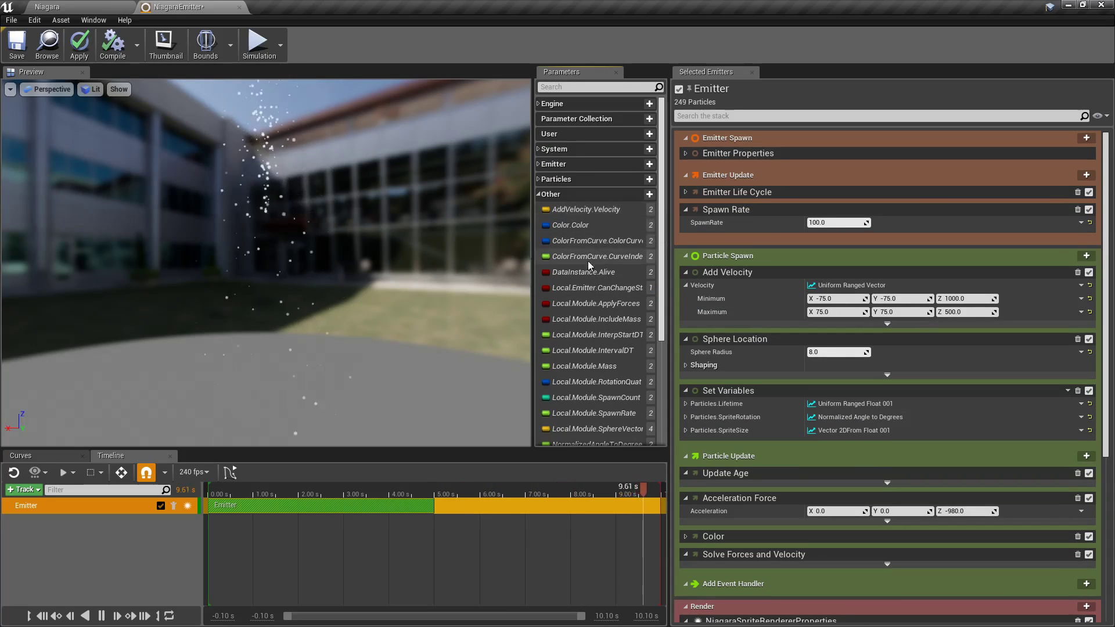
Try assigning the AddVelocity.Velocity and Physics.Force parameters to the Velocity input of the Add Velocity module.
drag(579, 210, 826, 298)
click(568, 225)
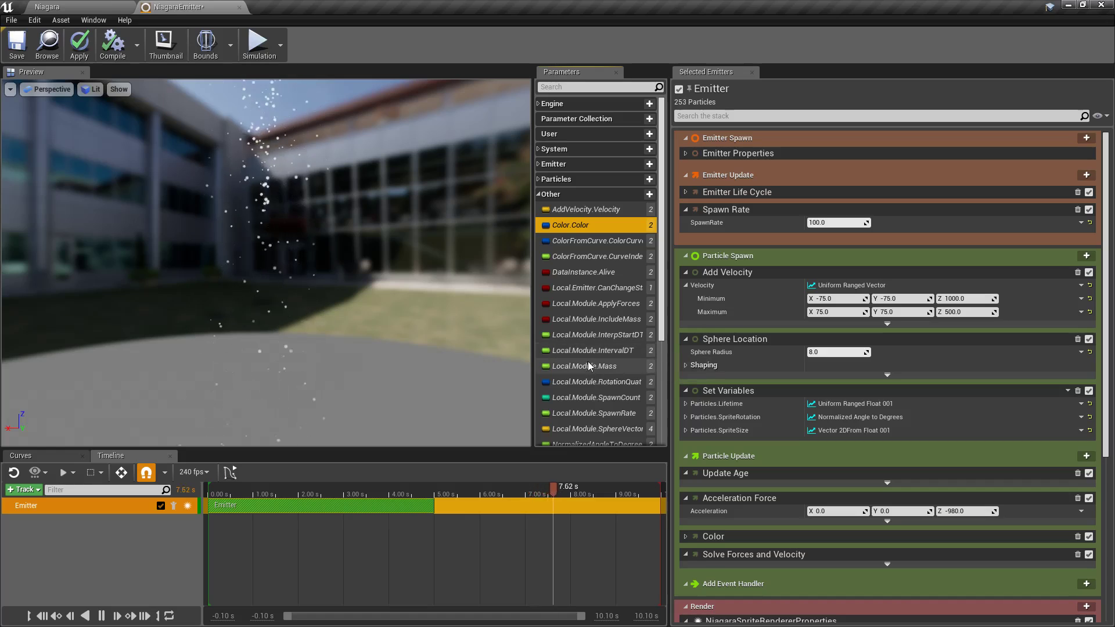
scroll(591, 416, down, 3)
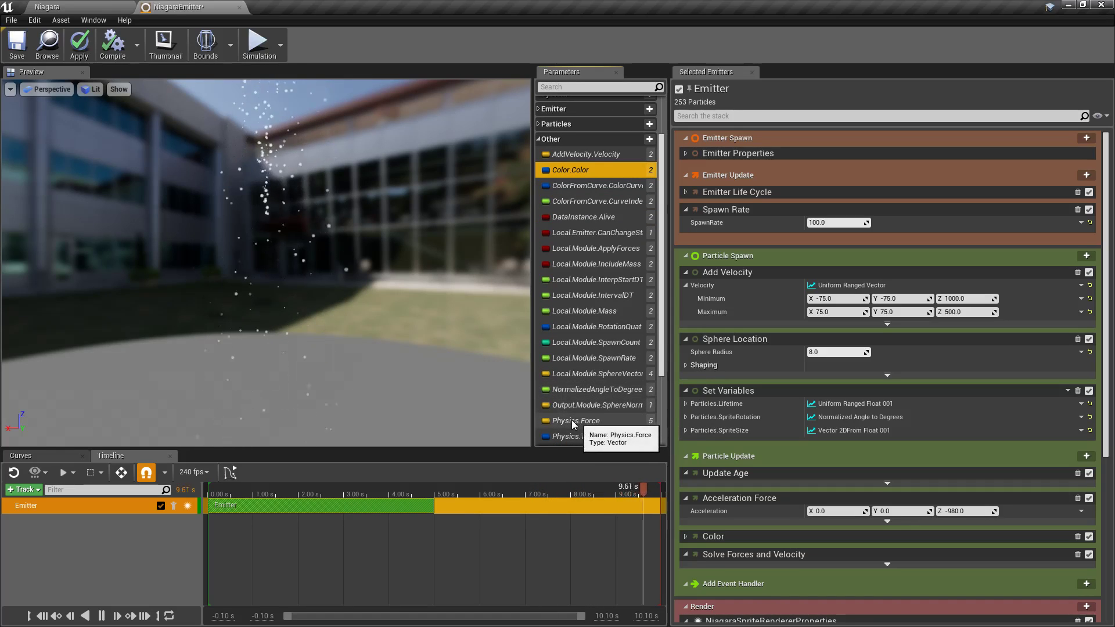
drag(573, 424, 849, 289)
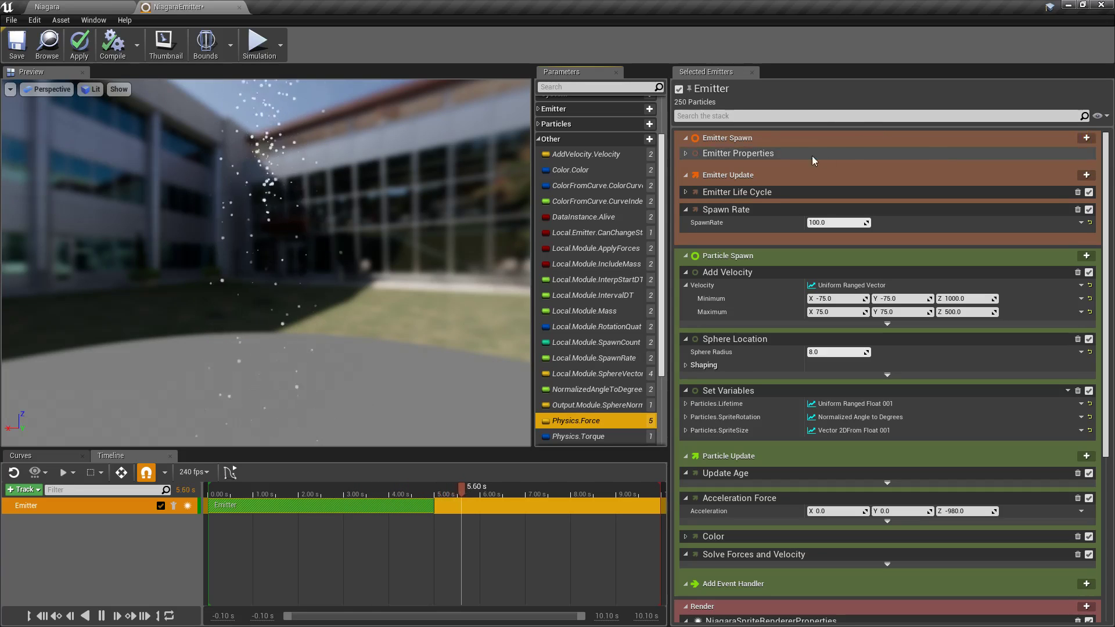
Delete the NiagaraSpriteRendererProperties module from the emitter's Render group.
scroll(751, 327, down, 10)
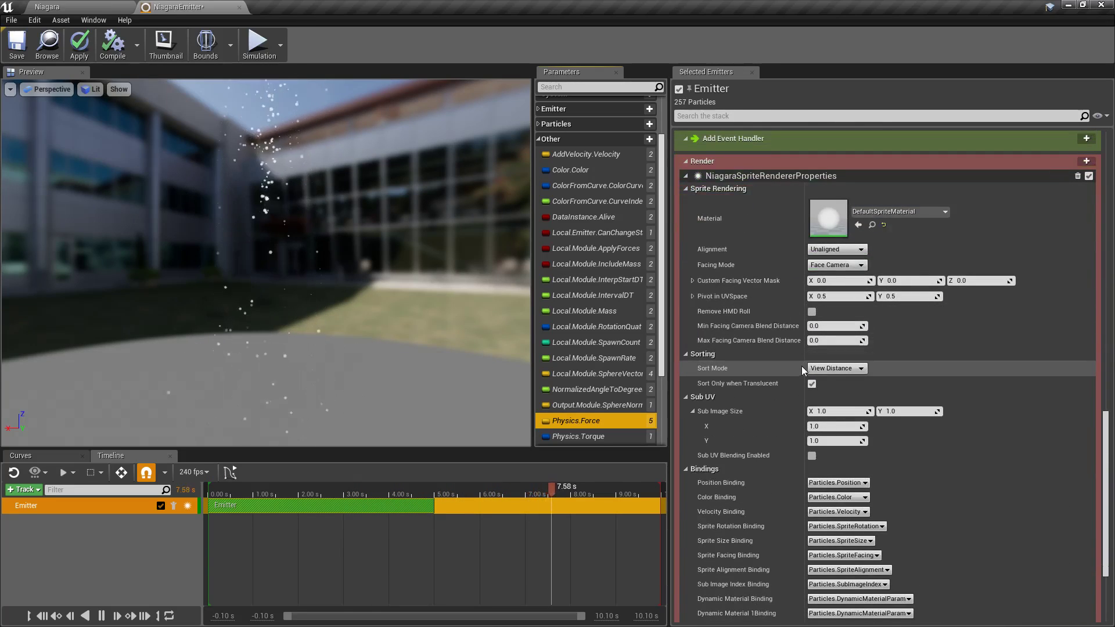
scroll(798, 361, up, 1)
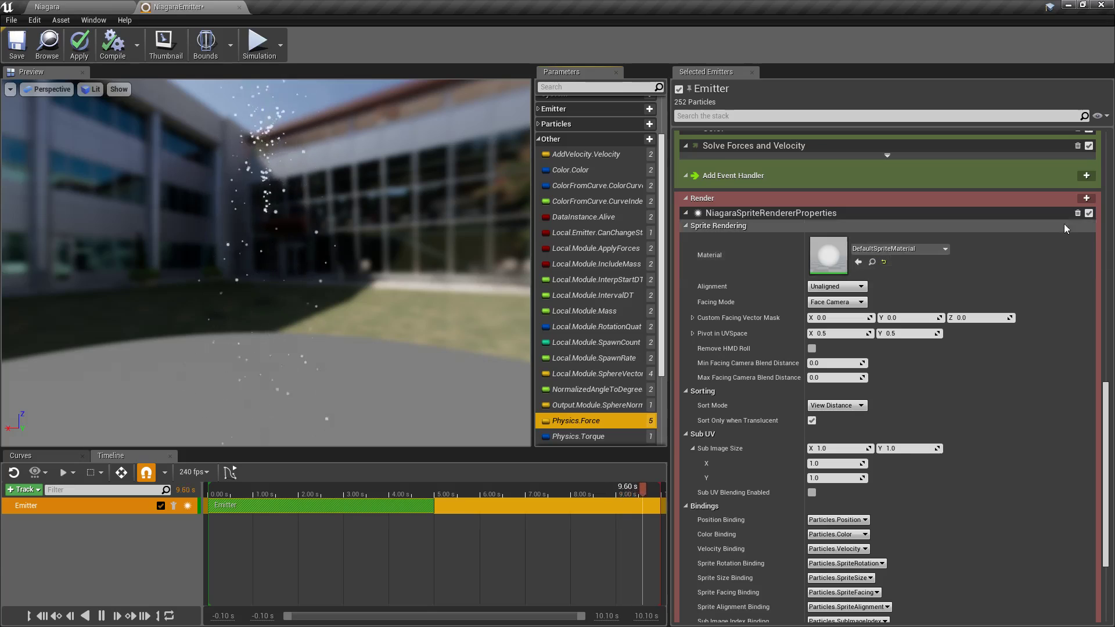
click(1076, 212)
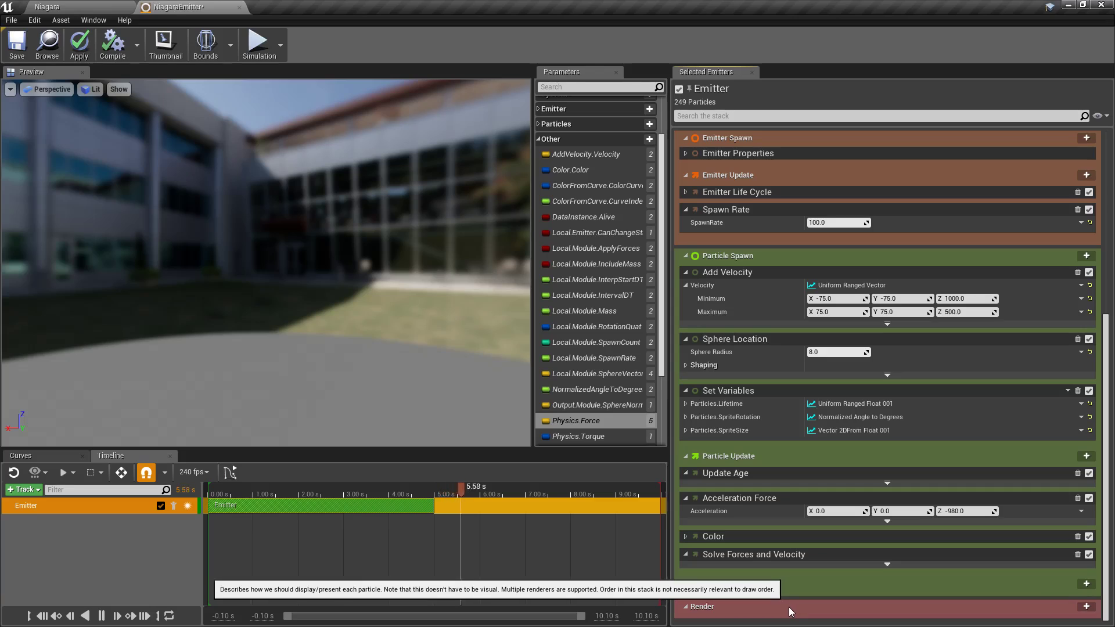
Add a Niagara Mesh Renderer to the emitter's Render group and set its Particle Mesh to Cone.
click(1086, 606)
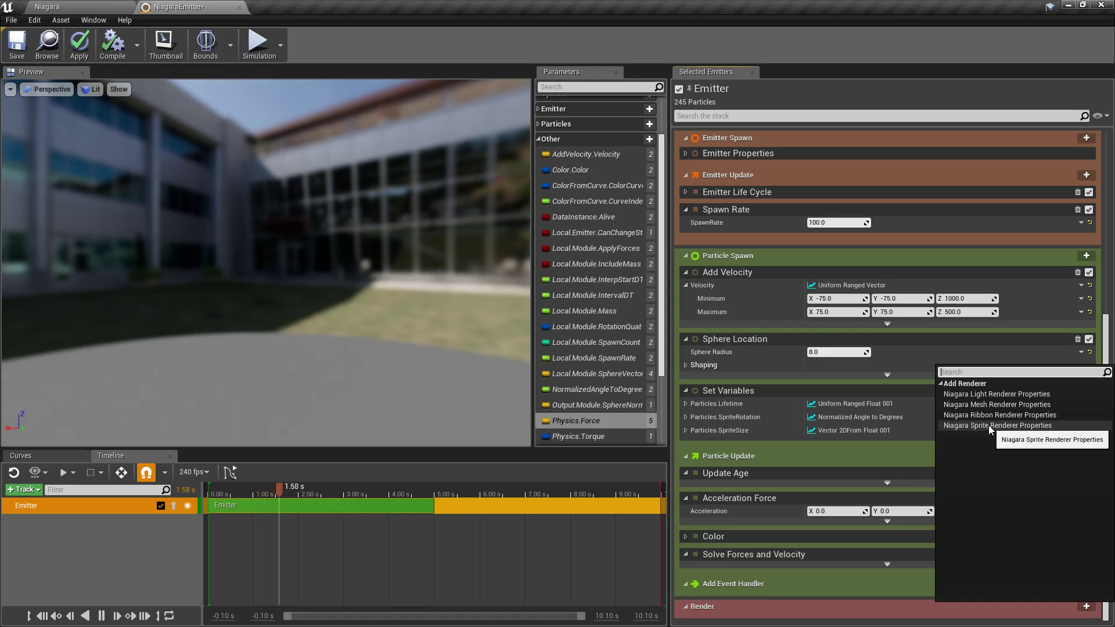
click(985, 404)
scroll(883, 581, down, 4)
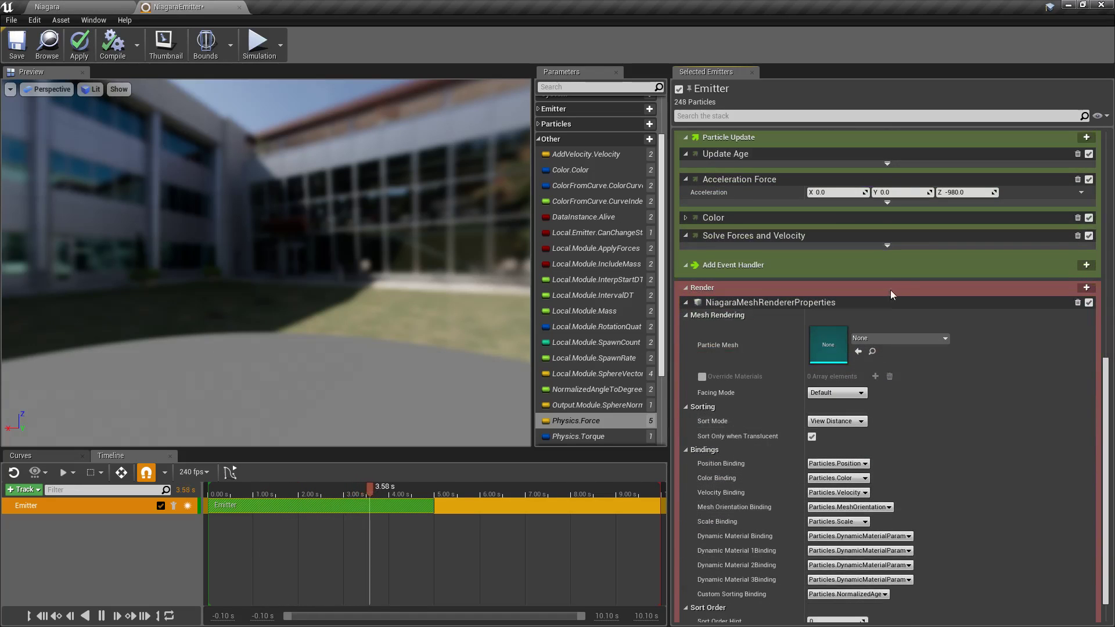
click(880, 338)
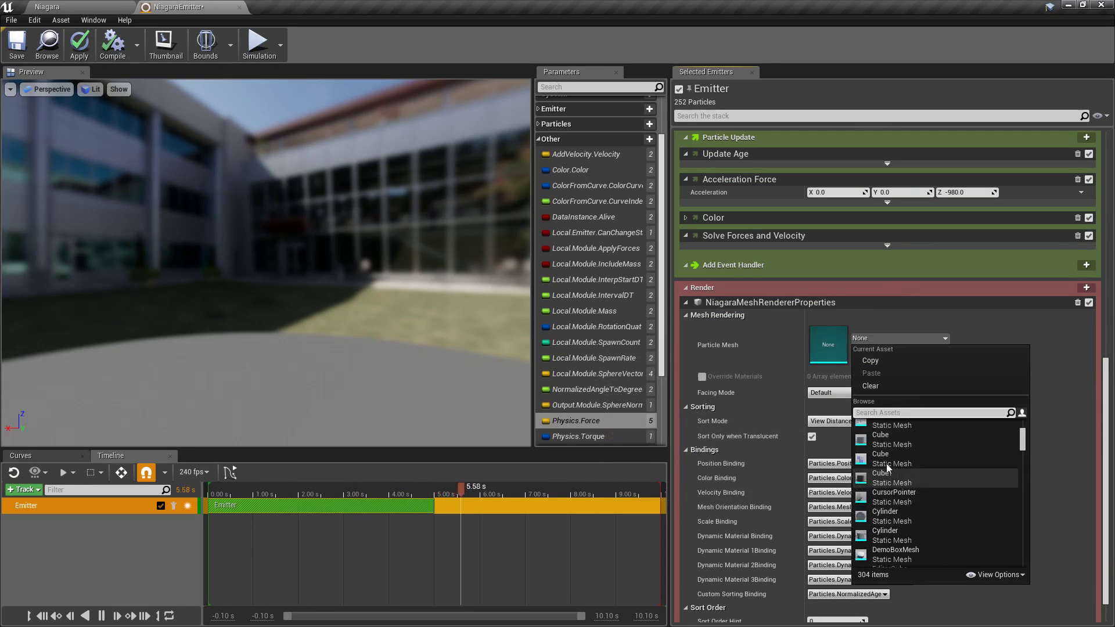
click(895, 474)
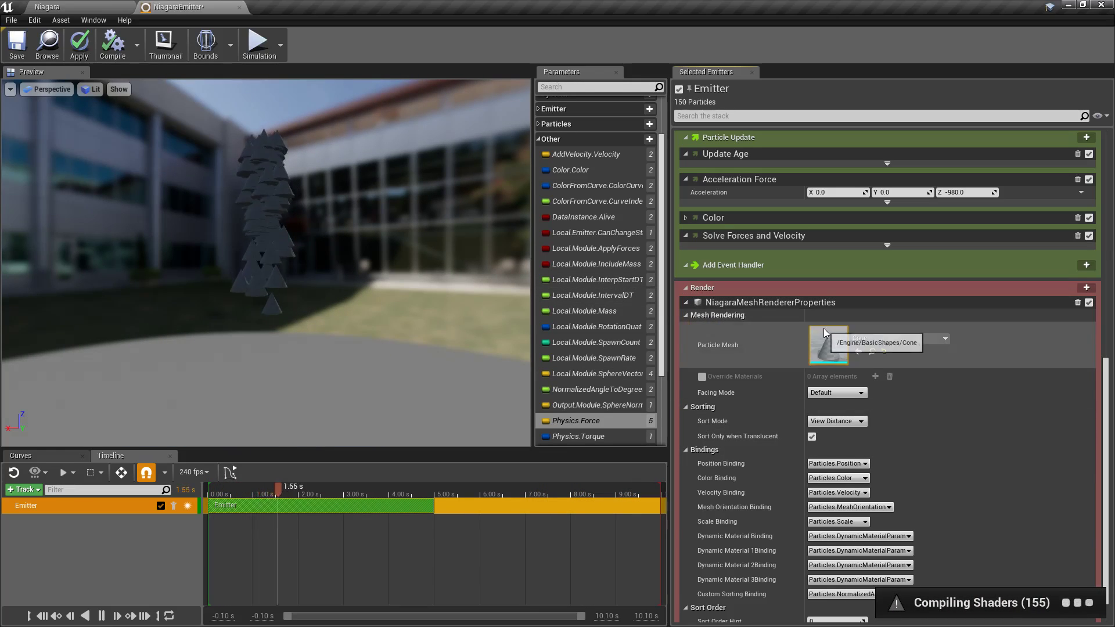
Add a Niagara Sprite Renderer to the Render group and assign the M_Fire_Inst material to it.
scroll(839, 374, down, 1)
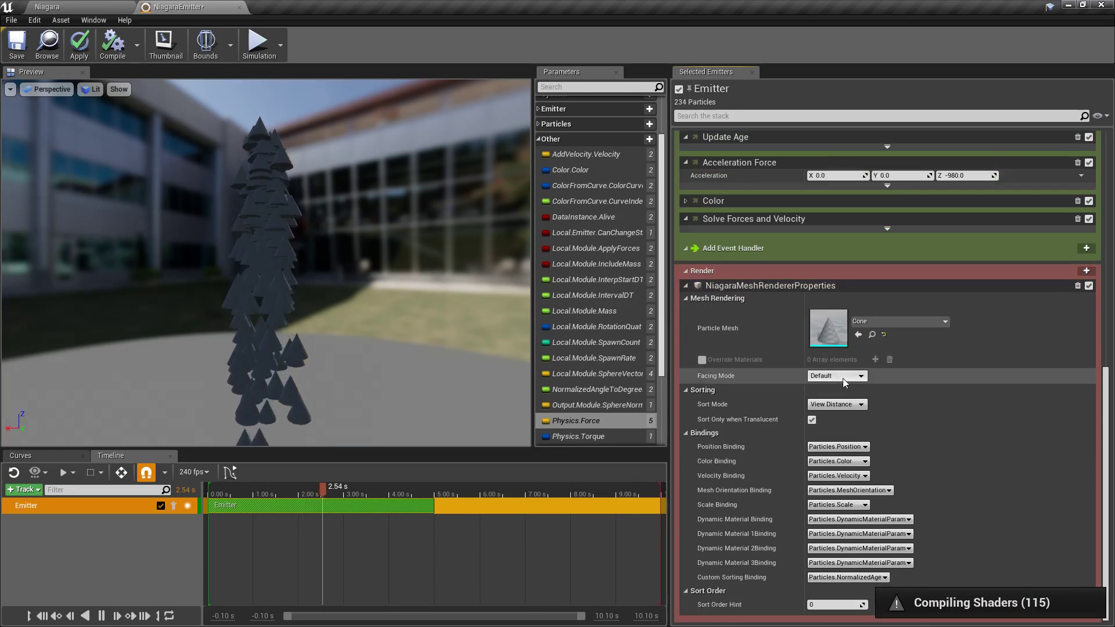
click(1086, 270)
click(975, 336)
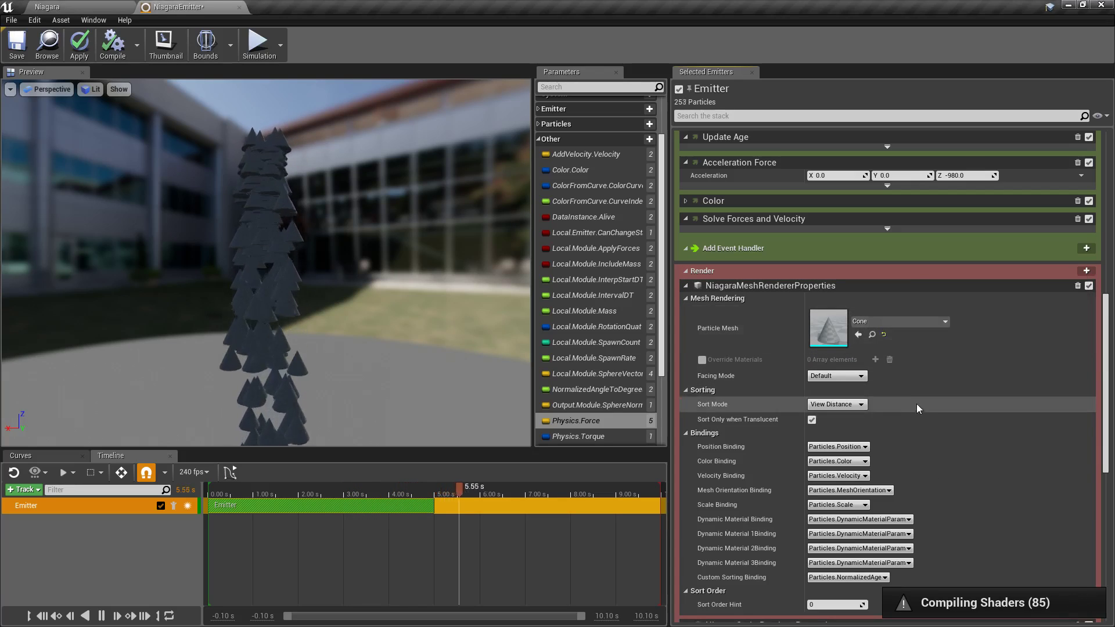
scroll(914, 420, down, 7)
click(899, 401)
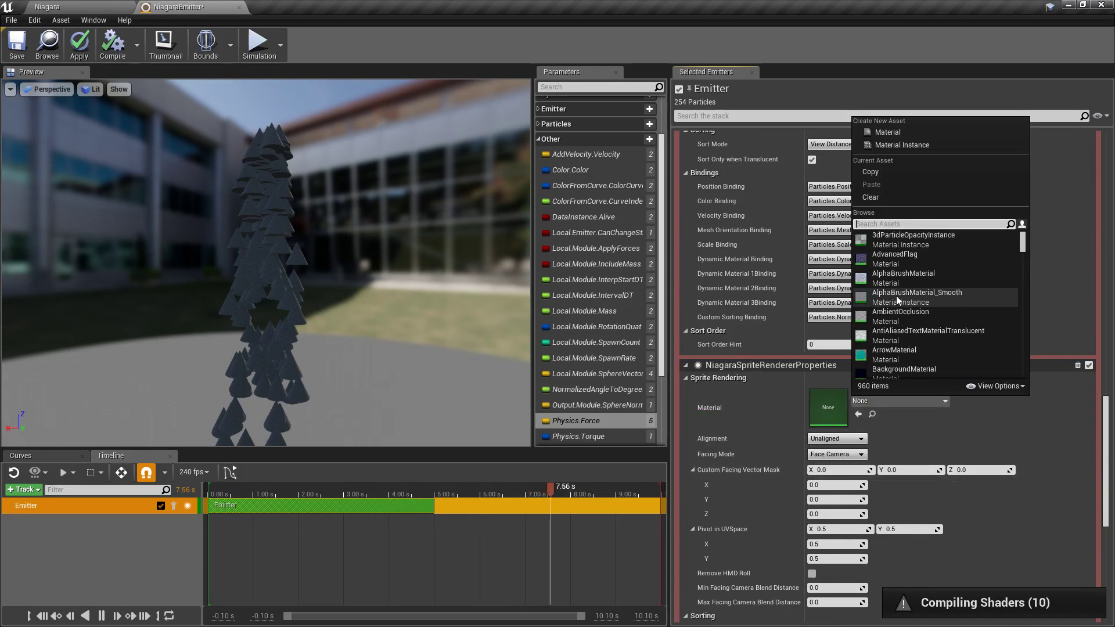
text(fire)
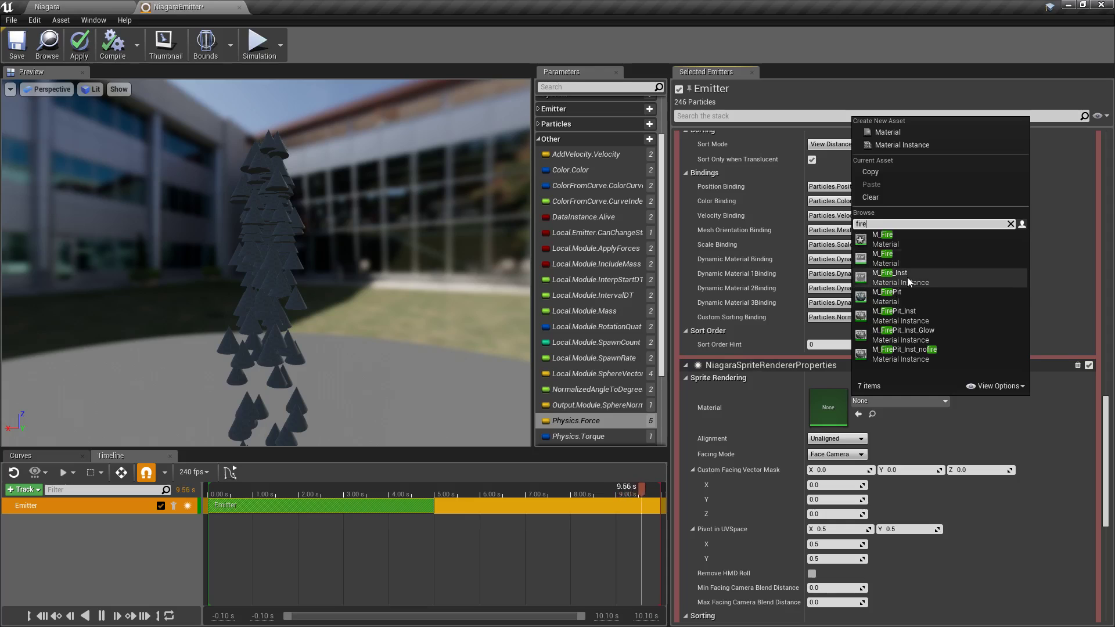
click(901, 275)
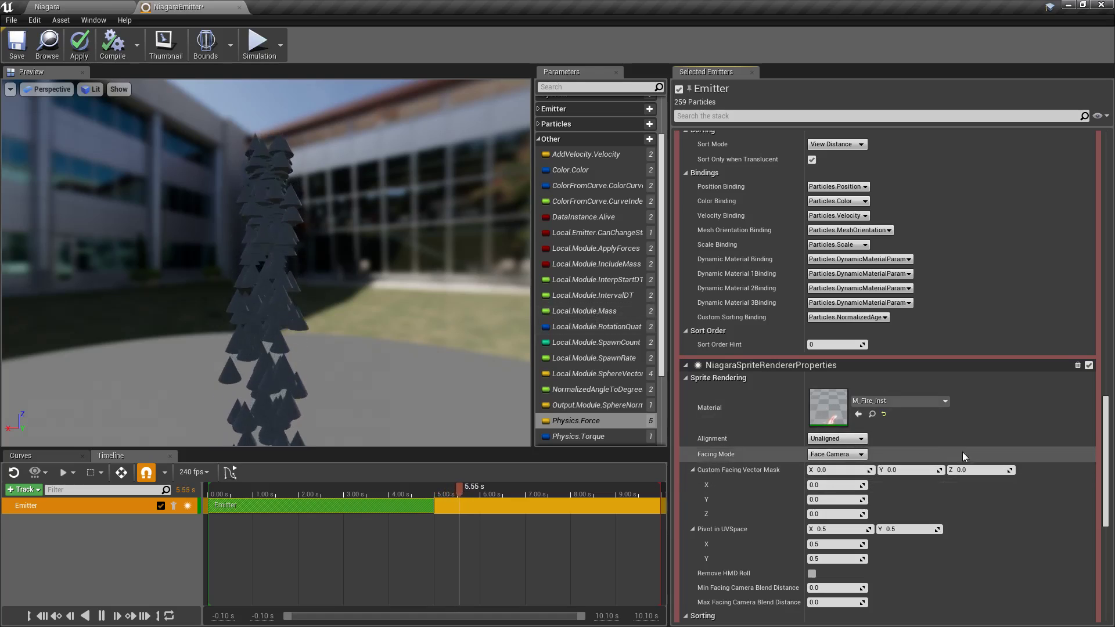
Delete the NiagaraMeshRendererProperties module from the Render group.
scroll(729, 258, up, 3)
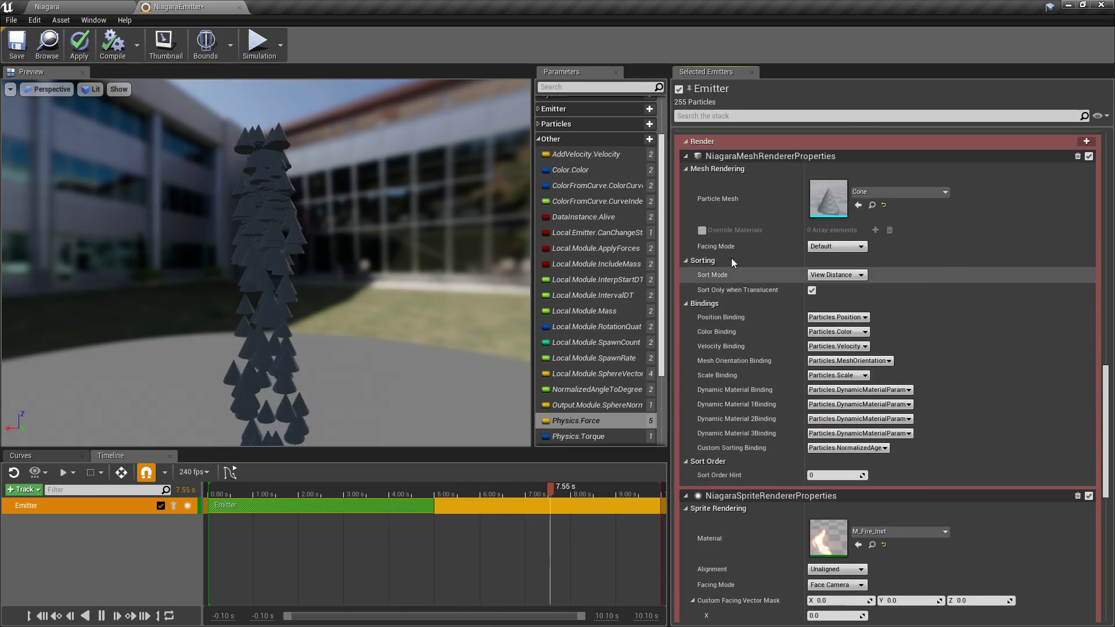
scroll(798, 367, up, 1)
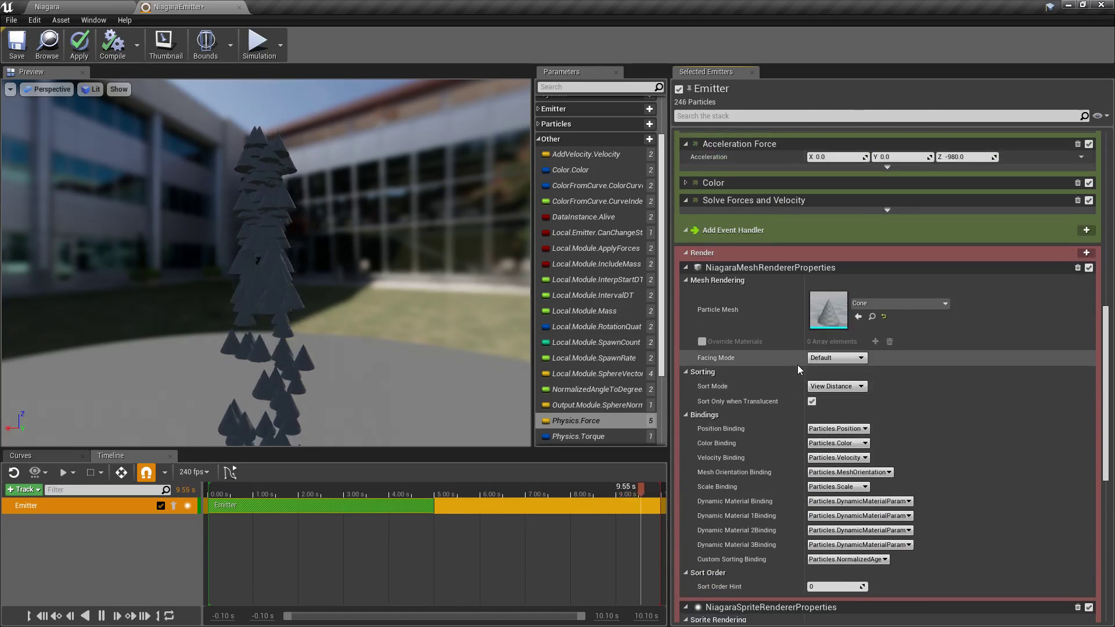
scroll(799, 361, down, 1)
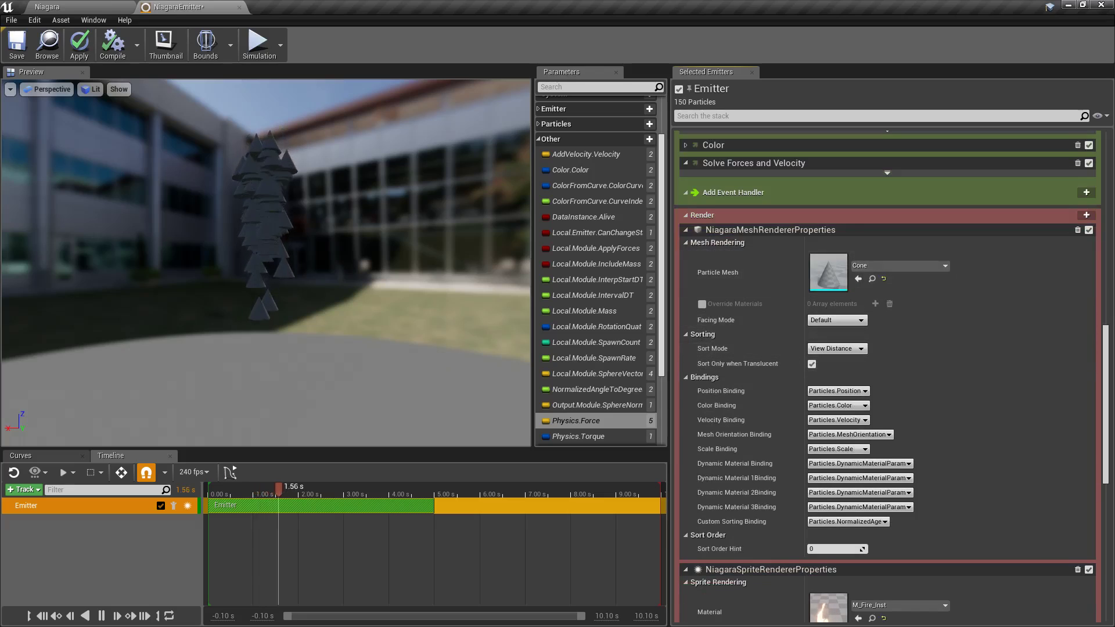
click(1077, 231)
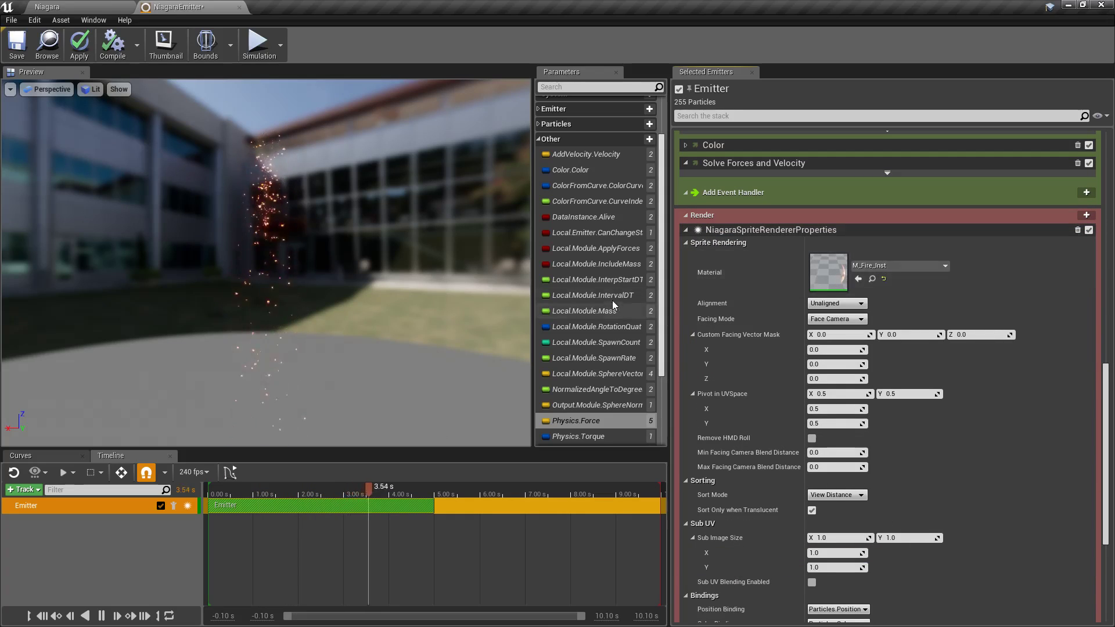
Expand Particles.SpriteSize in the Set Variables module and replace its ranged Value with a constant 40.
scroll(786, 385, up, 1)
scroll(786, 384, up, 7)
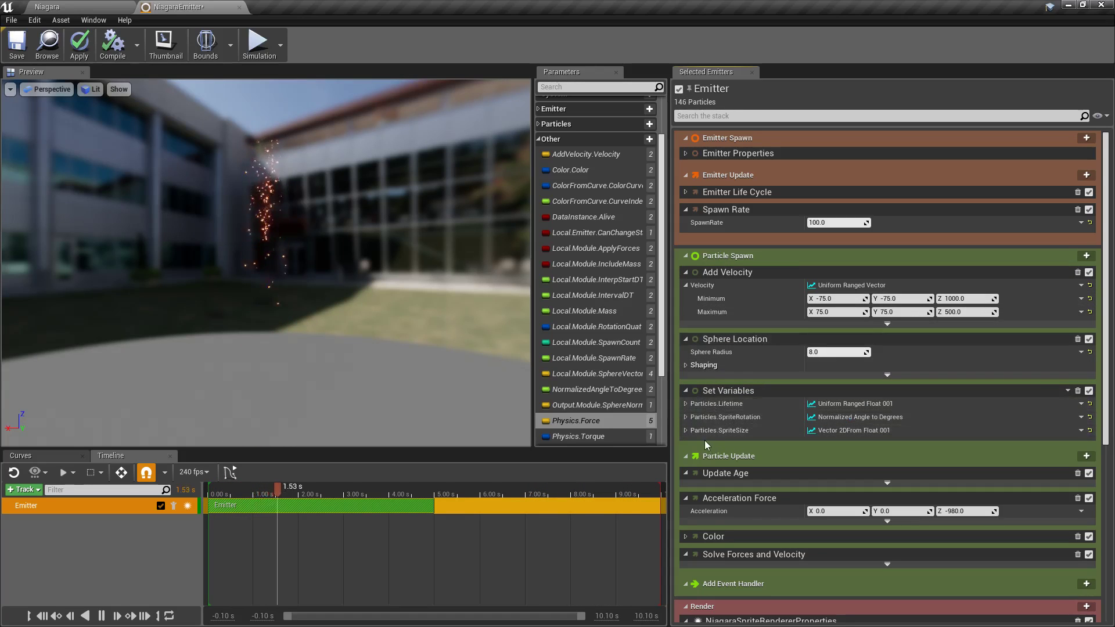
click(686, 430)
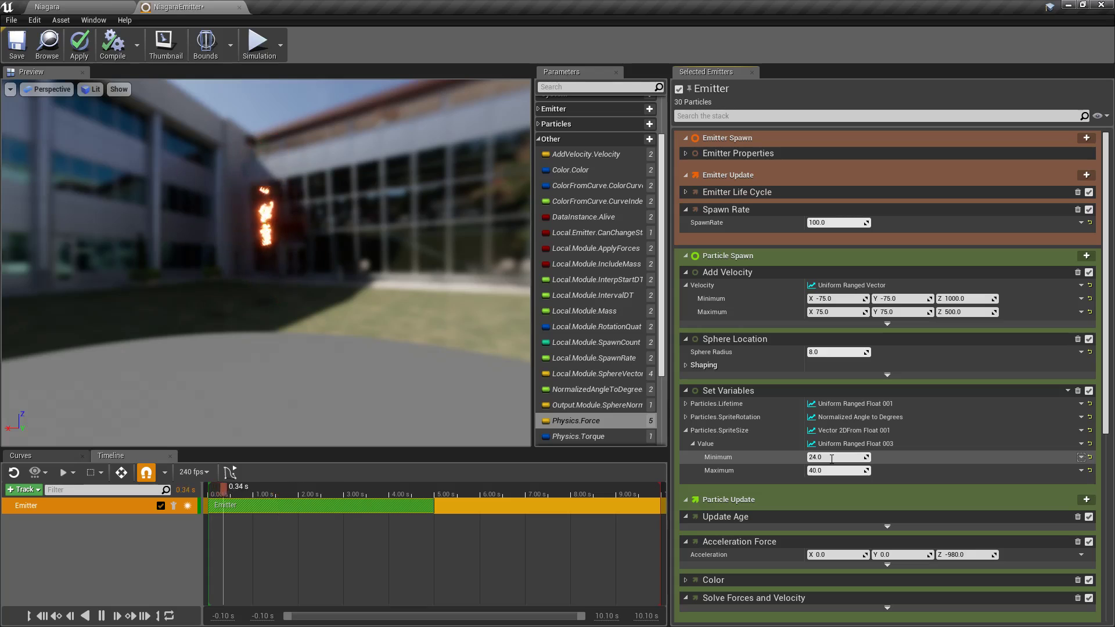
click(1080, 444)
click(1079, 446)
click(1089, 444)
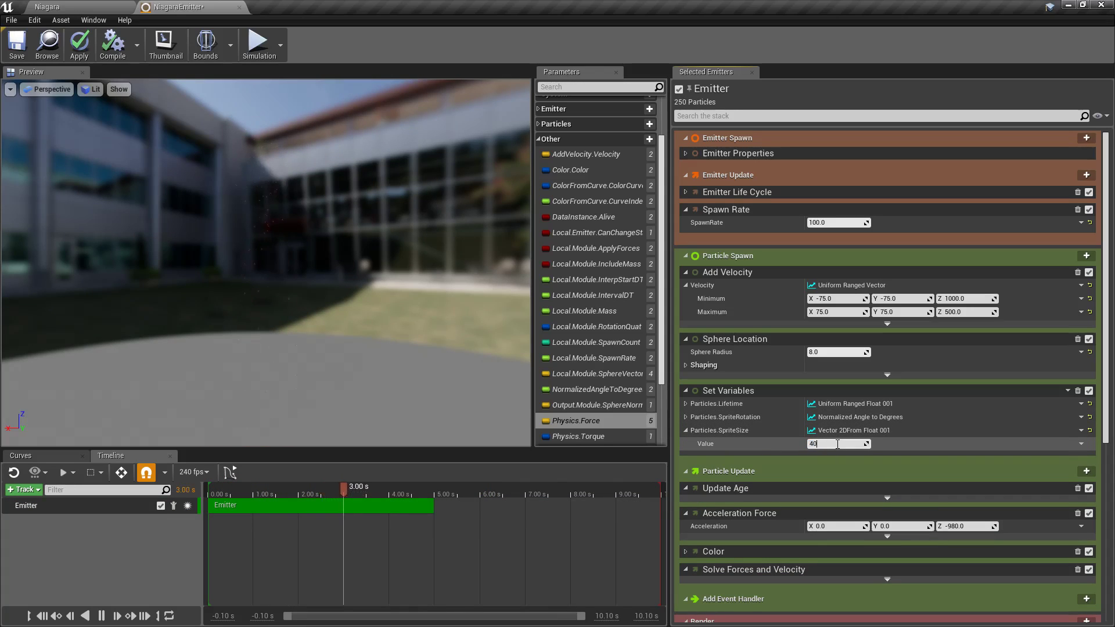
Examine the dynamic inputs and expression options available for the Particles.SpriteSize Value.
click(1081, 443)
click(969, 220)
scroll(1013, 414, down, 5)
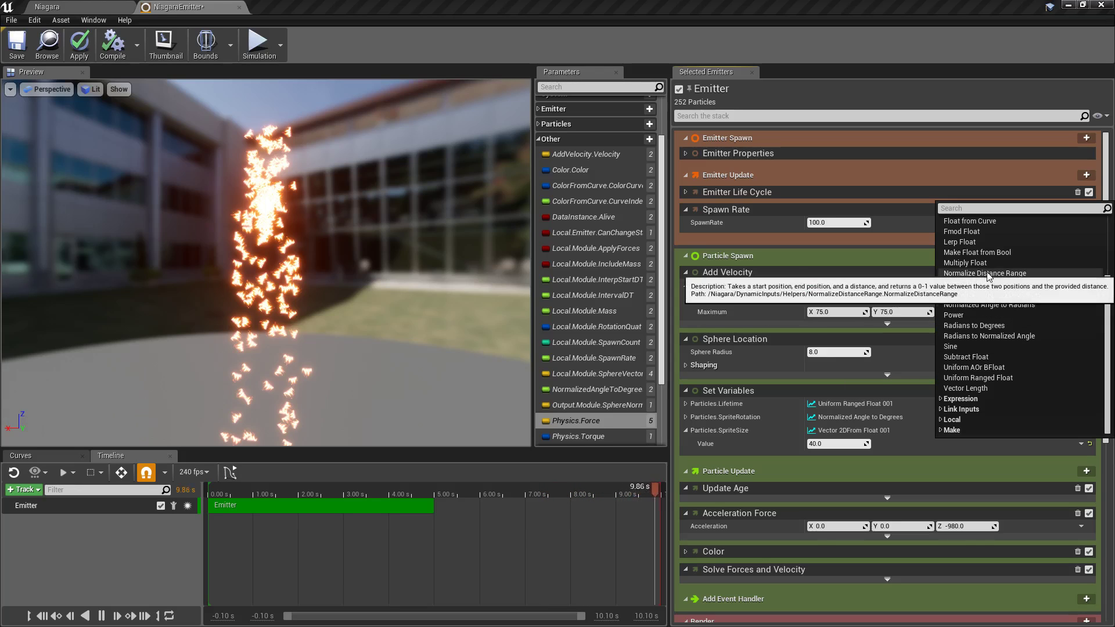
scroll(995, 318, up, 2)
scroll(981, 286, up, 2)
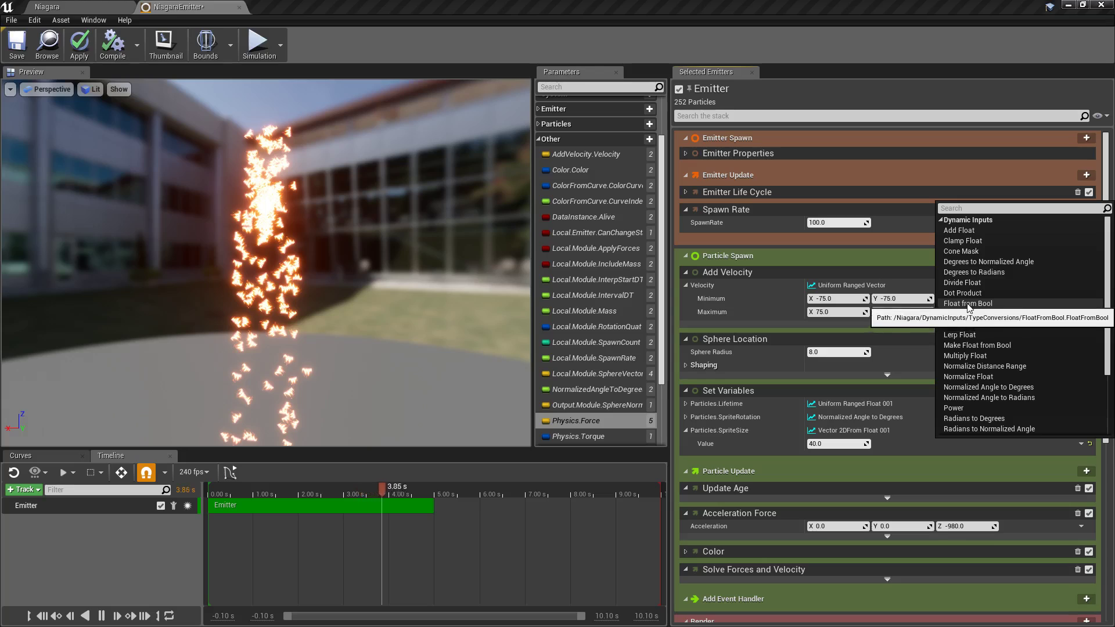
scroll(967, 310, down, 3)
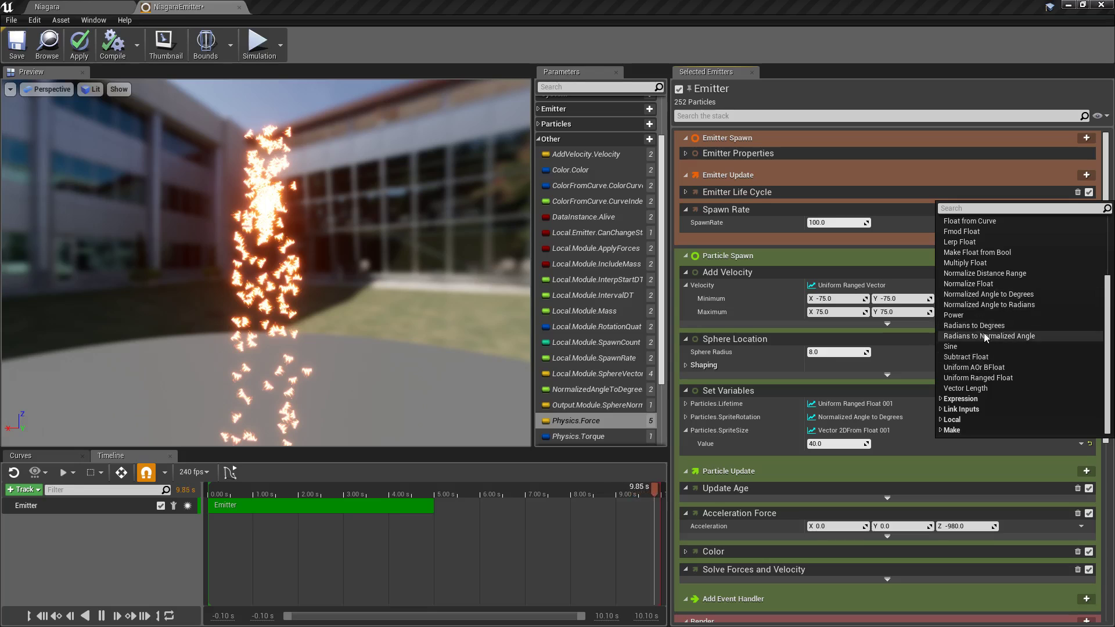
click(941, 400)
click(1035, 465)
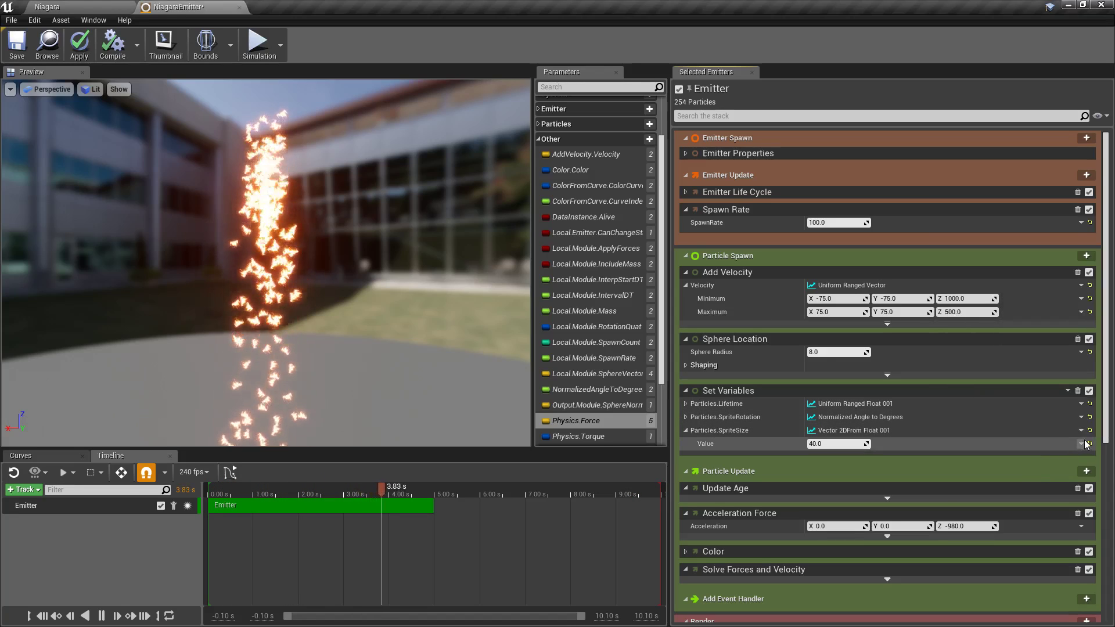
click(1080, 443)
click(1062, 449)
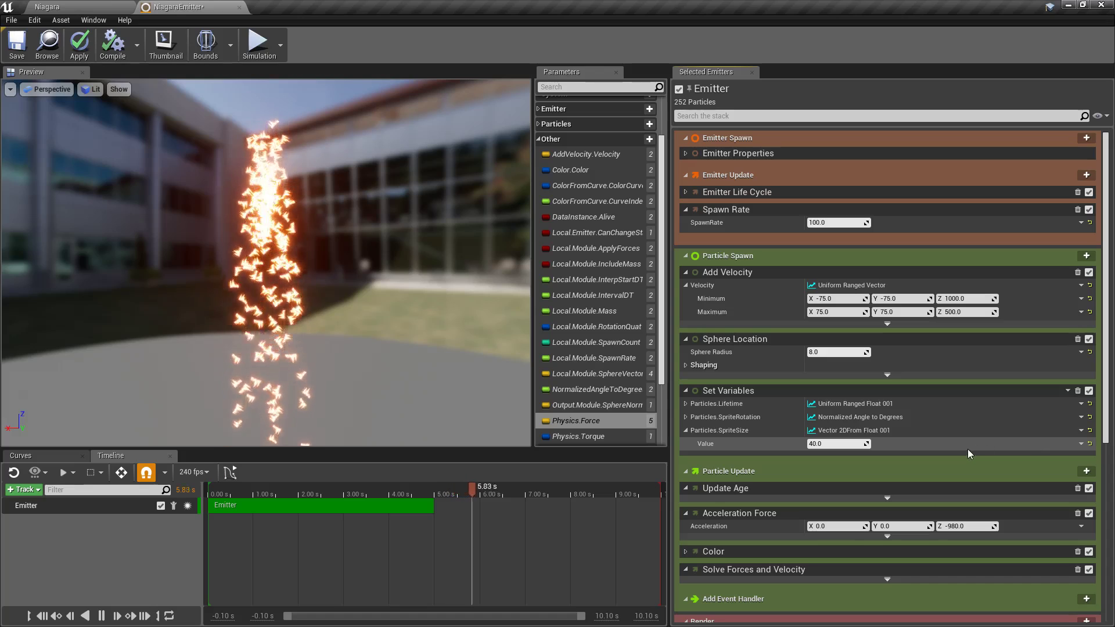
Assign the Uniform Ranged Float dynamic input to the Particles.SpriteSize Value.
click(1081, 444)
click(962, 223)
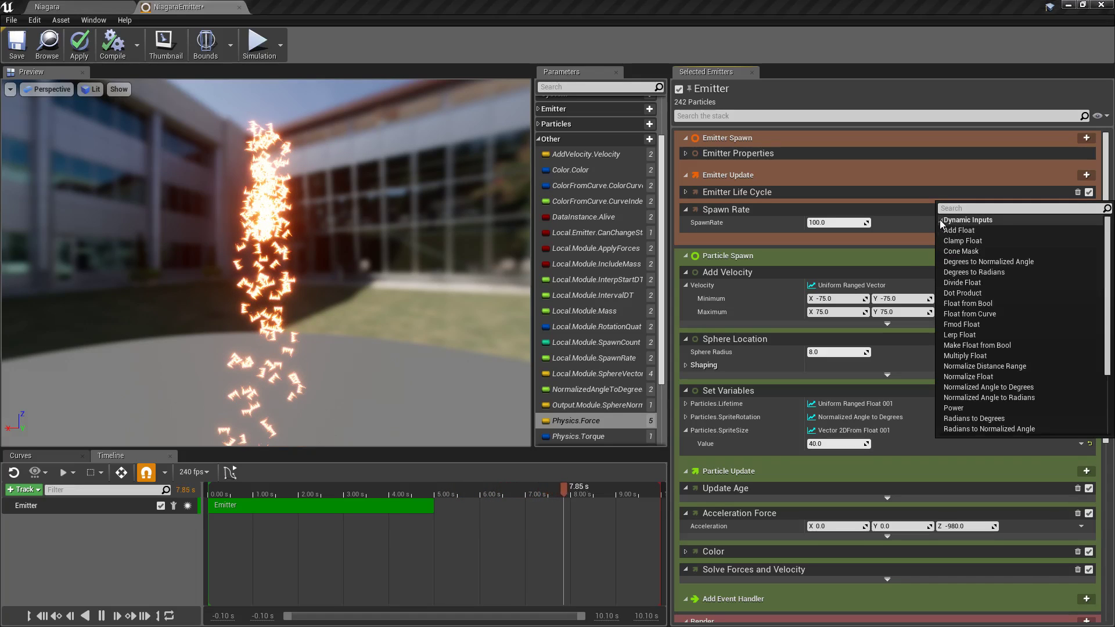
scroll(988, 363, down, 5)
click(966, 388)
Set the sprite size range to a minimum of 25 and a maximum of 40.
scroll(966, 392, down, 1)
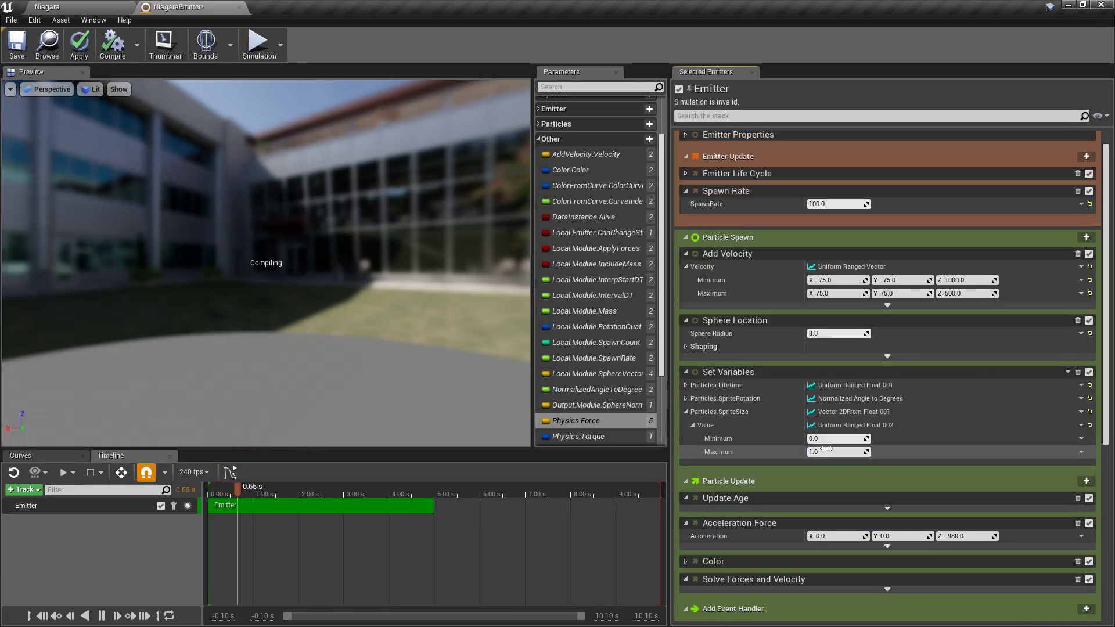
click(831, 438)
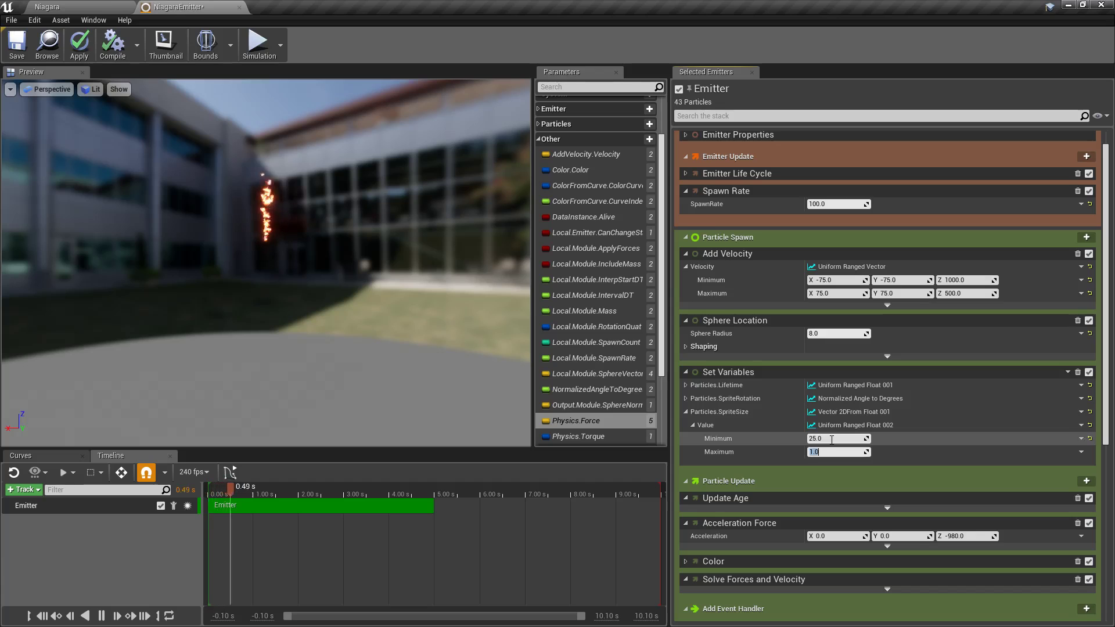
text(54)
key(BackSpace)
key(BackSpace)
text(40)
key(Return)
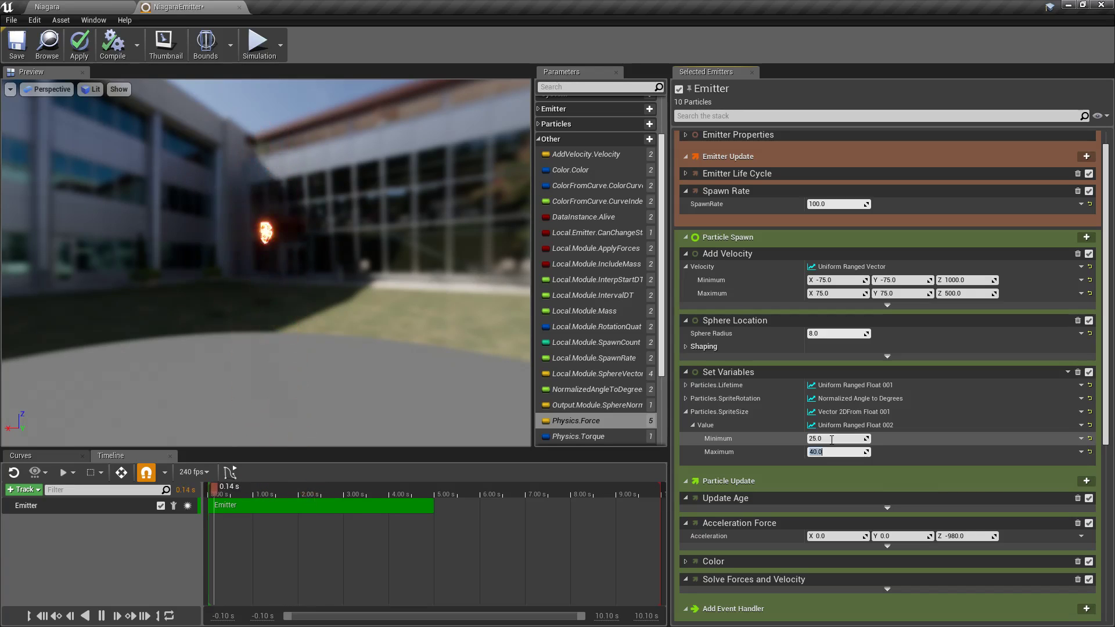
Browse the spawning modules and new parameter types that can be added to the Emitter Spawn group.
scroll(836, 423, up, 1)
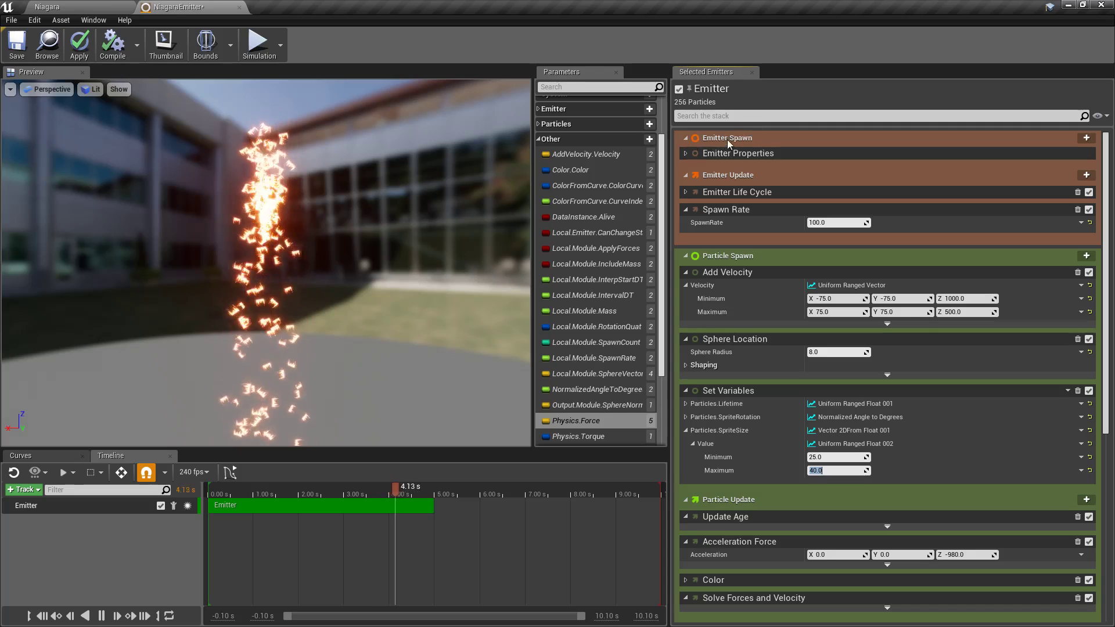
click(1086, 137)
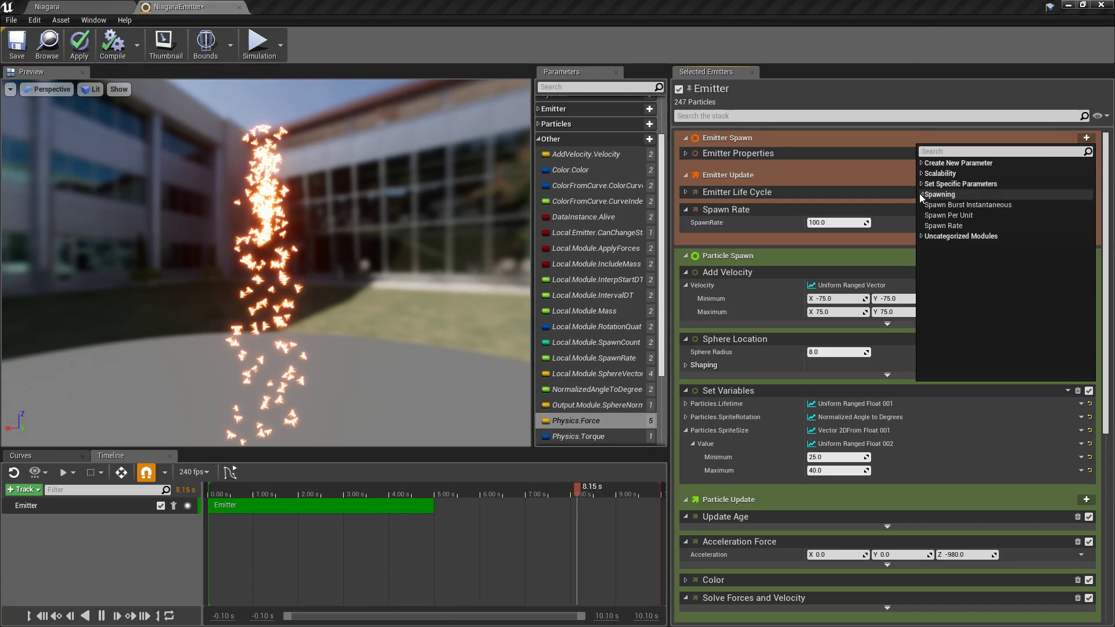
click(929, 162)
scroll(959, 297, down, 3)
scroll(955, 294, up, 5)
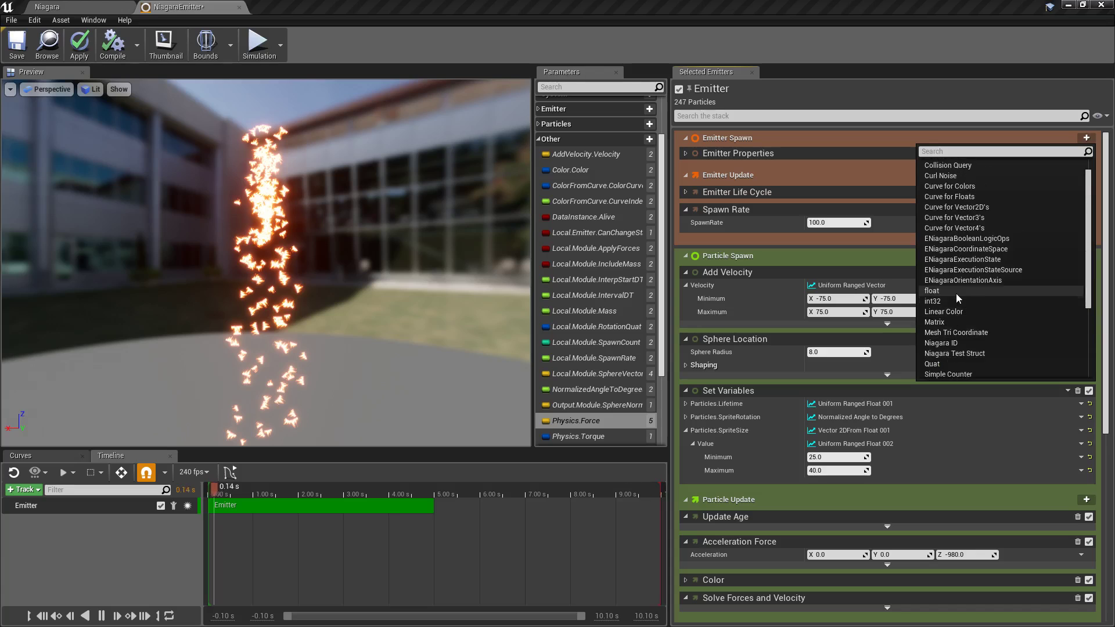
click(922, 163)
click(863, 127)
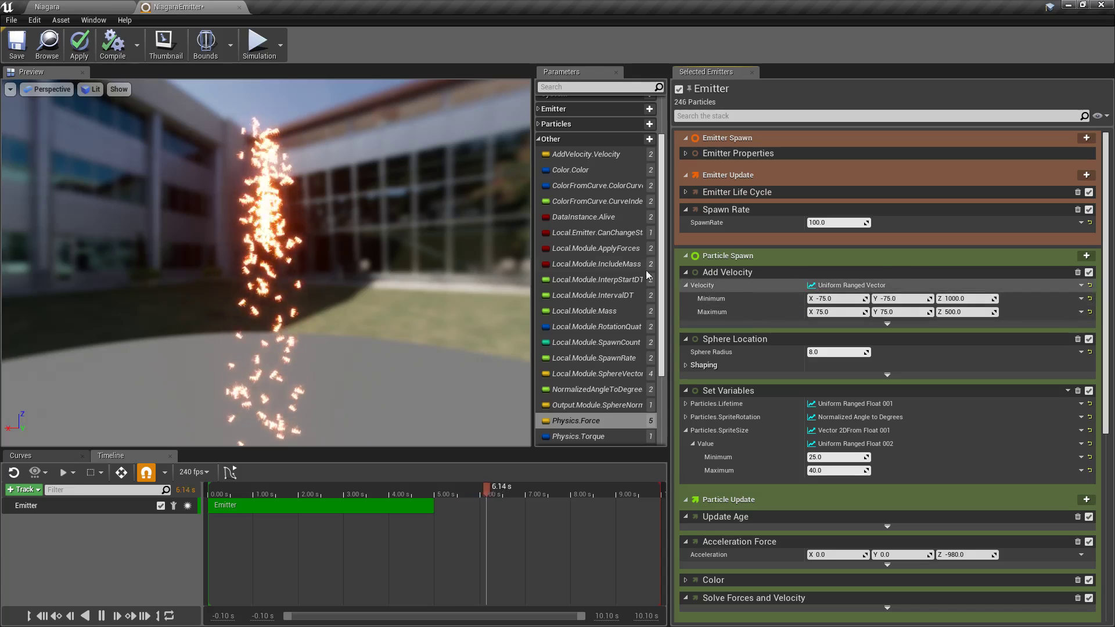
Close the NiagaraEmitter editor and apply the changes to the original emitter.
click(239, 7)
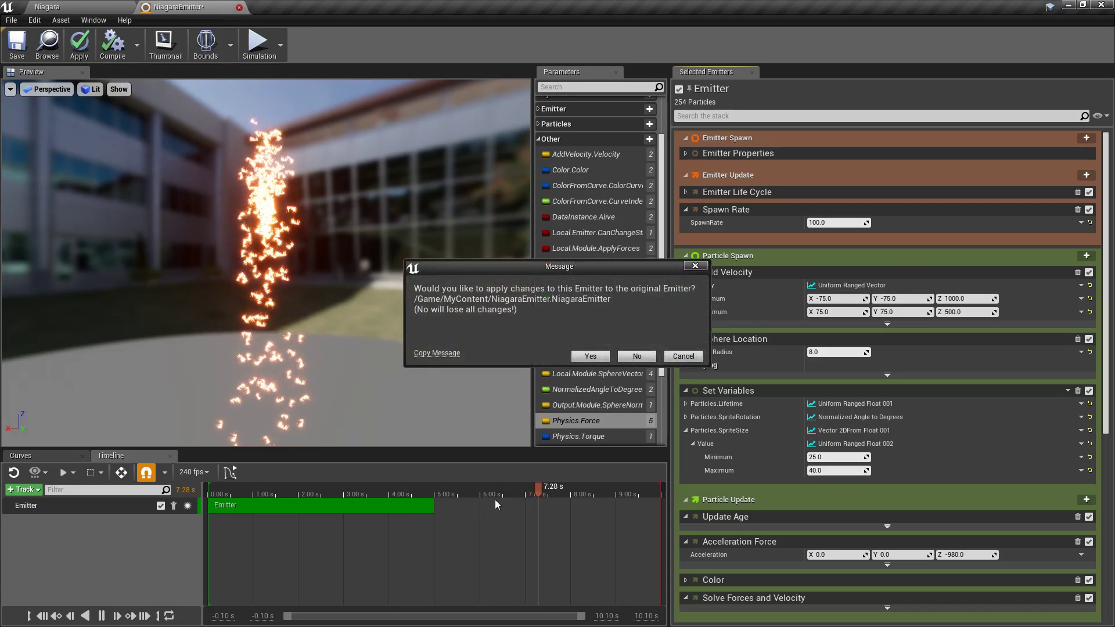
click(598, 360)
Open the NiagaraModuleScript asset from MyContent to examine its node graph, and close it again.
click(384, 504)
click(441, 513)
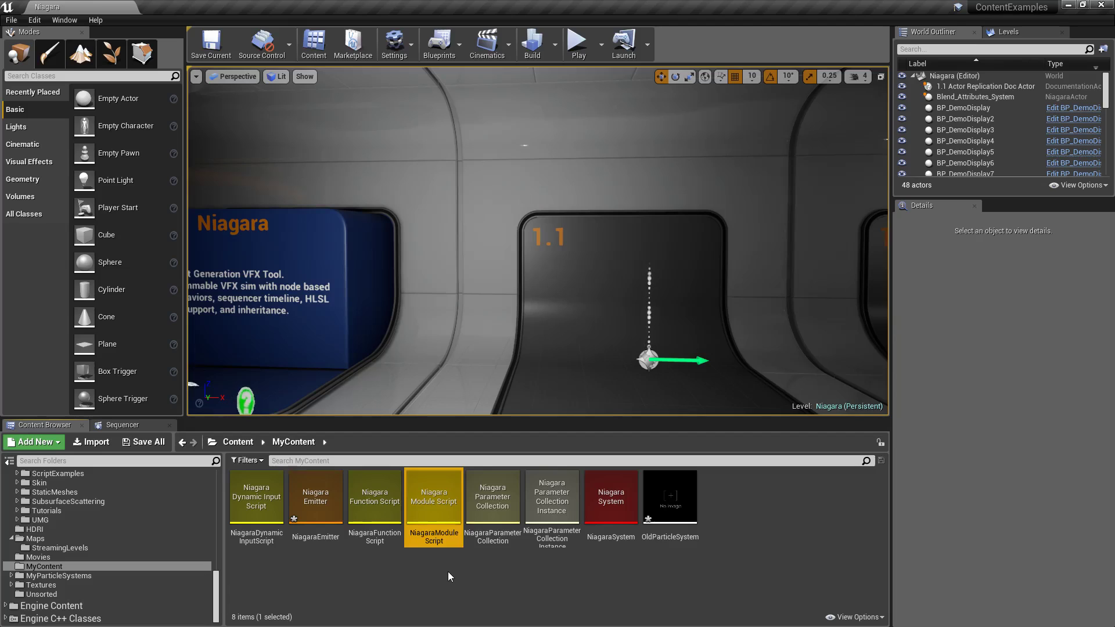
double_click(445, 498)
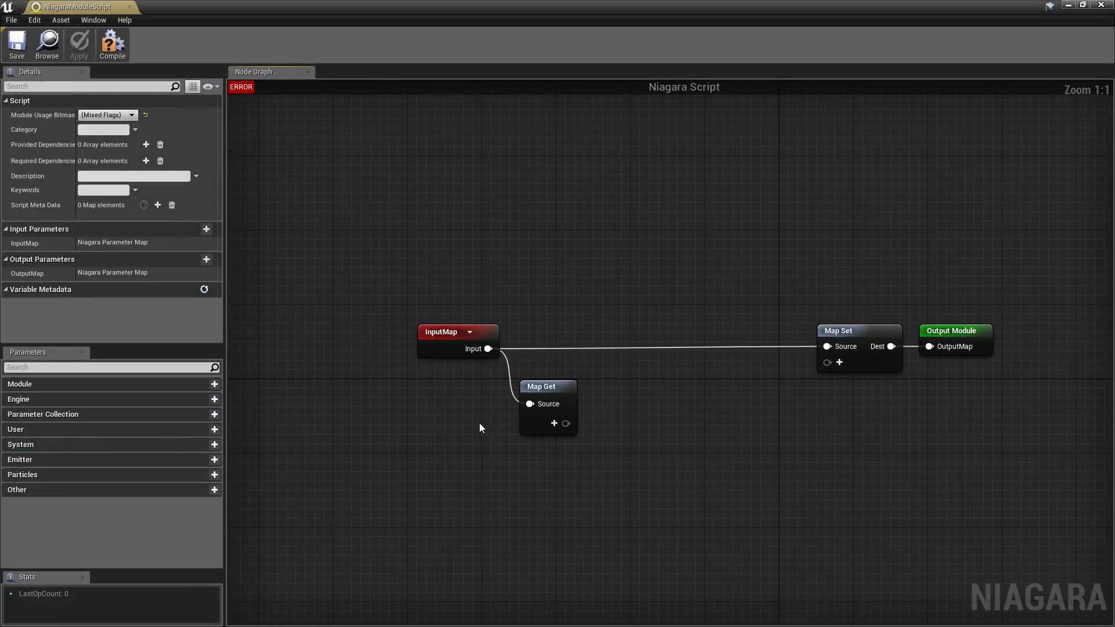
drag(309, 216, 835, 472)
click(835, 472)
right_drag(835, 473, 747, 463)
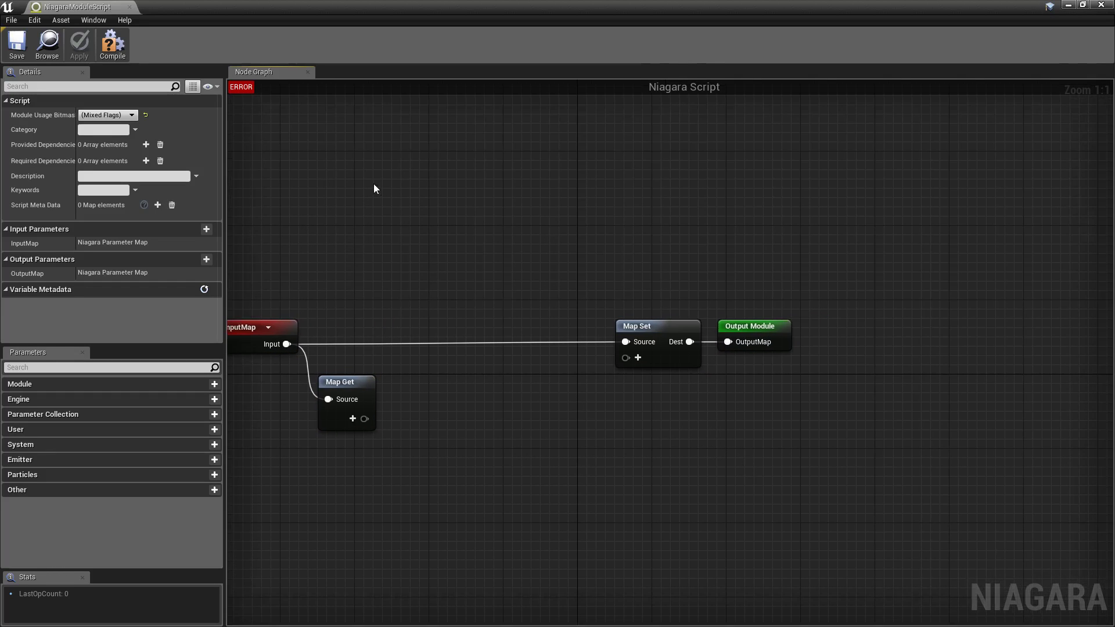
click(129, 7)
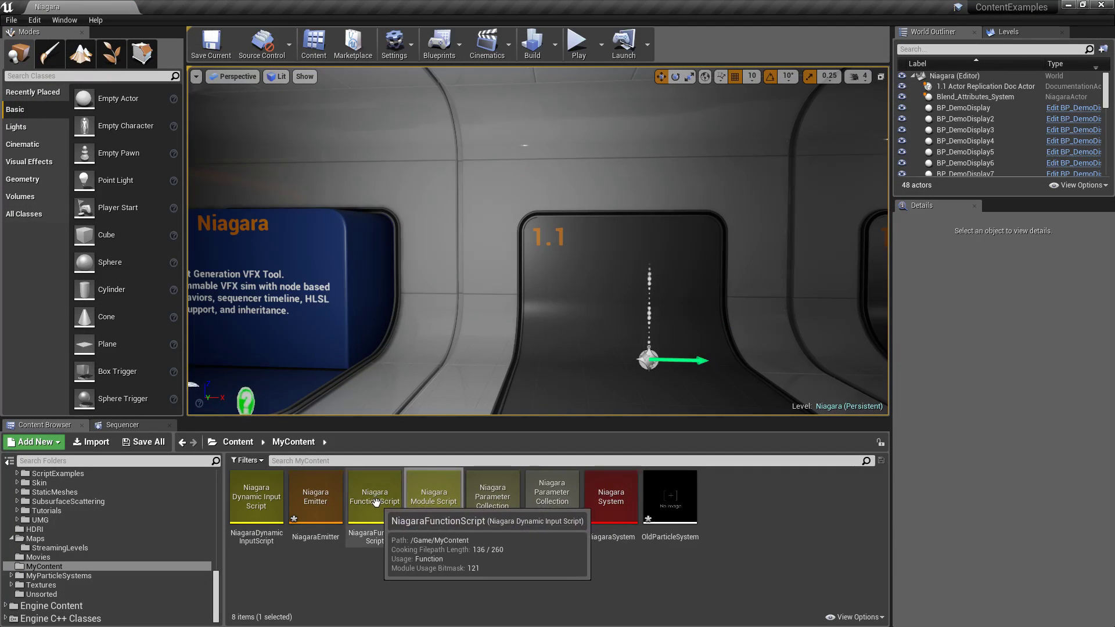
click(434, 498)
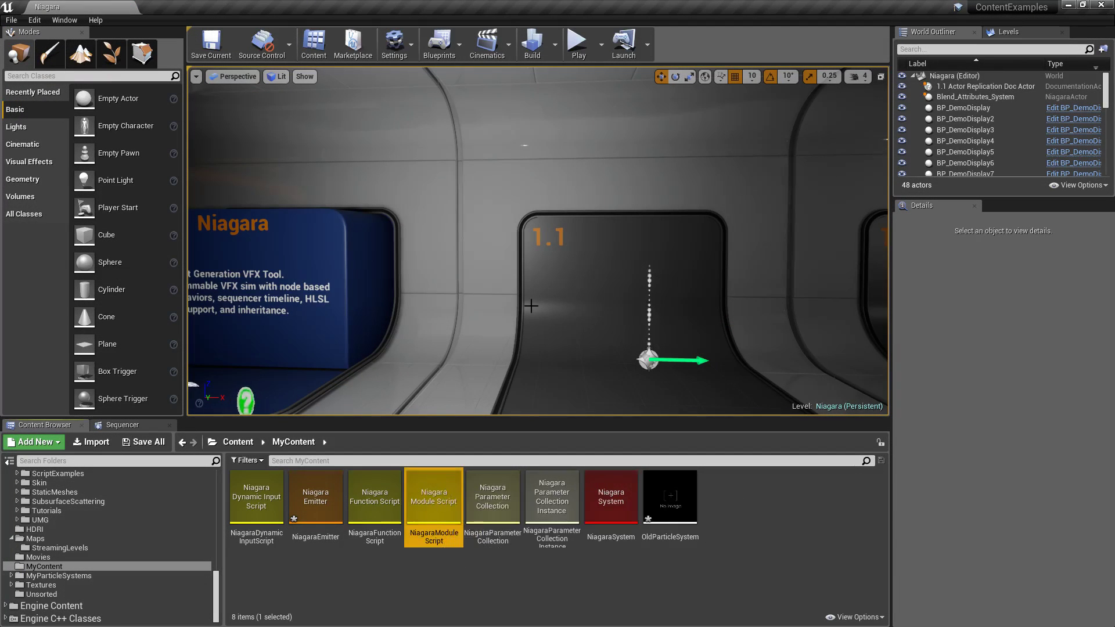
Open the NiagaraSystem asset, open the NiagaraFunctionScript asset from MyContent to examine its node graph, and close it again.
double_click(610, 493)
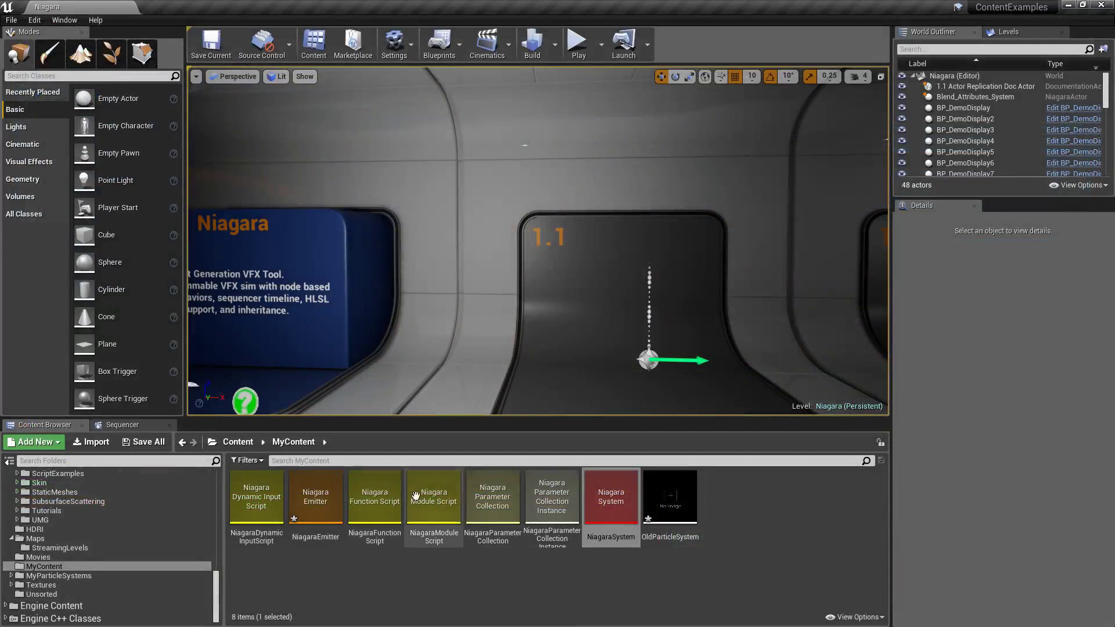
click(364, 496)
double_click(364, 496)
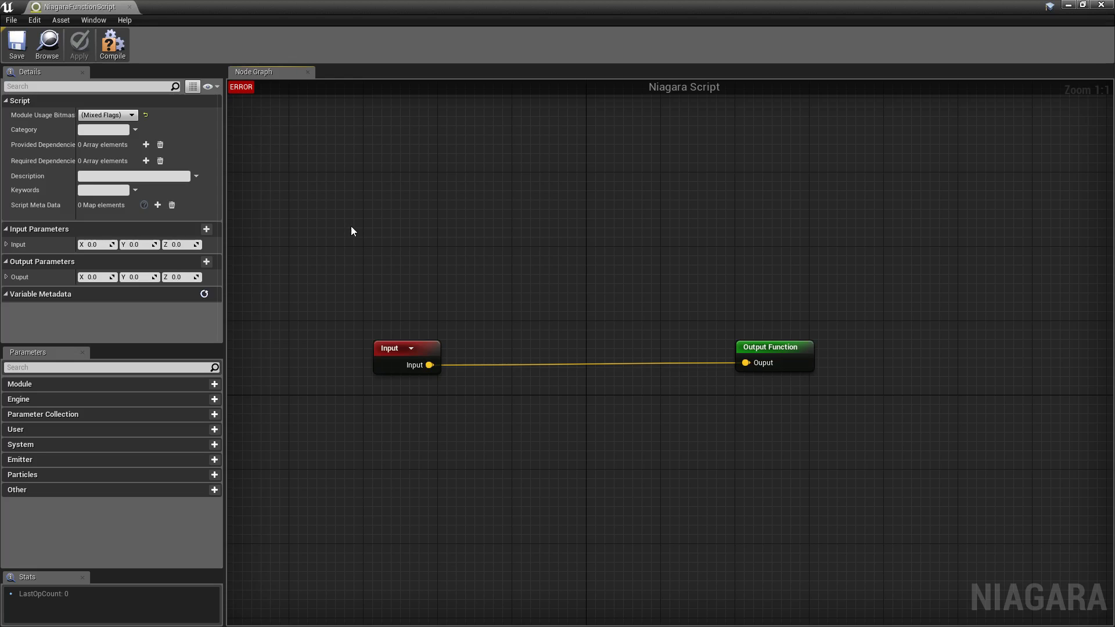
click(130, 7)
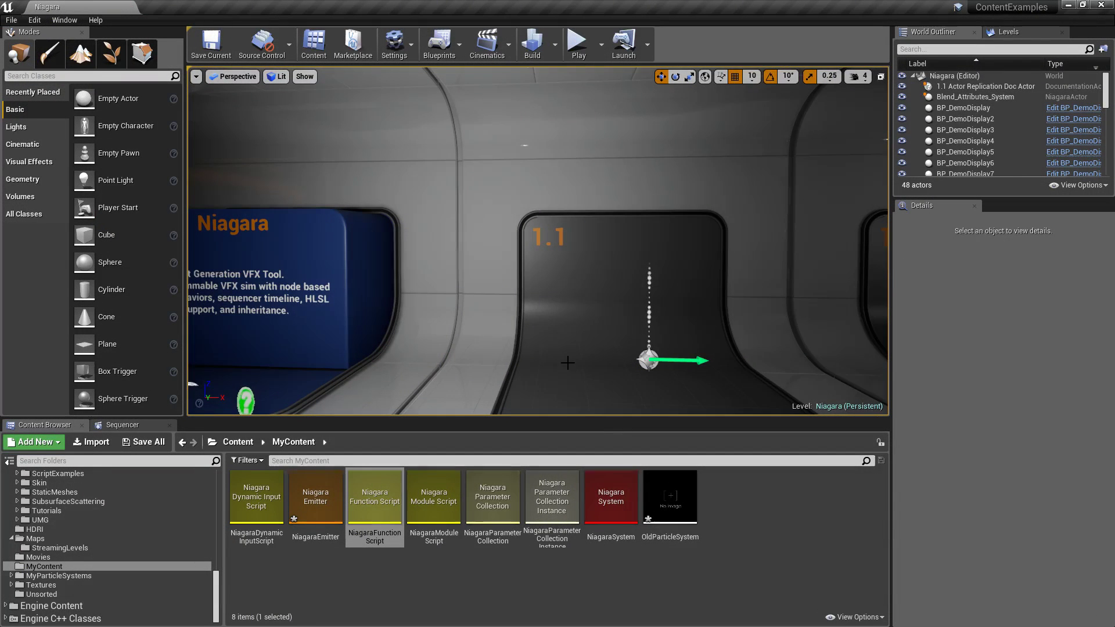
Tour the level's Niagara example displays, from 1.1 past Sprite Facing and Blend Attributes by Value to 2.5 Expressions.
right_drag(580, 322, 459, 339)
key(w)
key(w)
key(w)
key(w)
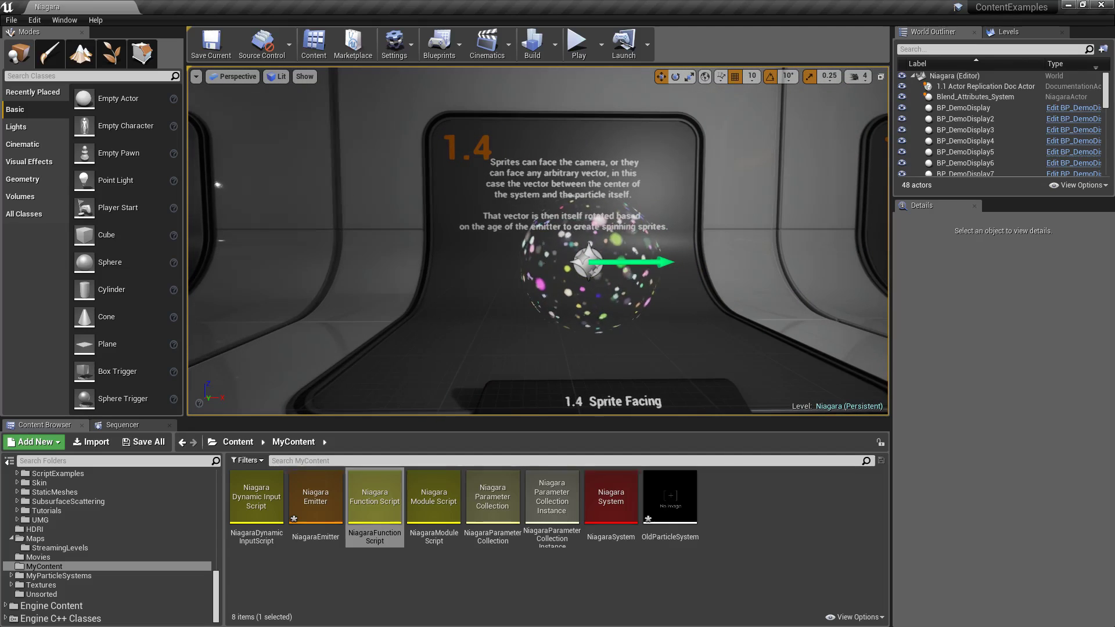
right_drag(568, 355, 620, 287)
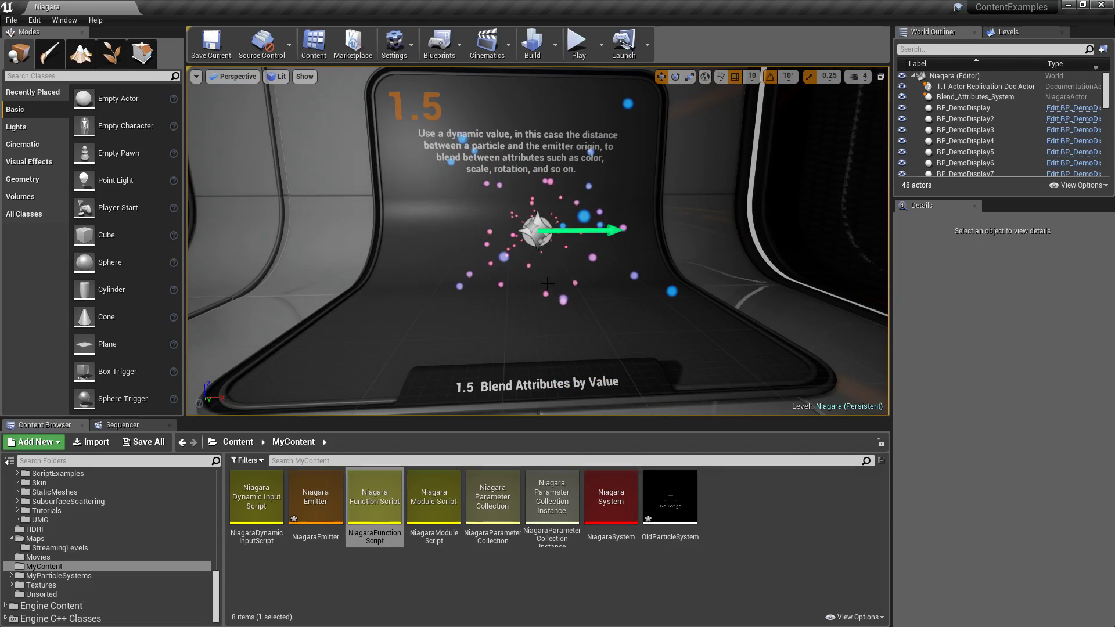
mouse_move(547, 284)
right_down()
mouse_move(612, 295)
mouse_move(552, 356)
mouse_move(566, 343)
mouse_move(618, 337)
mouse_move(572, 383)
mouse_move(607, 343)
mouse_move(547, 284)
right_up()
key(w)
key(w)
Open the ExpressionsExample system from the 2.5 display and examine the expressions in its emitter update, particle spawn and particle update modules.
click(558, 260)
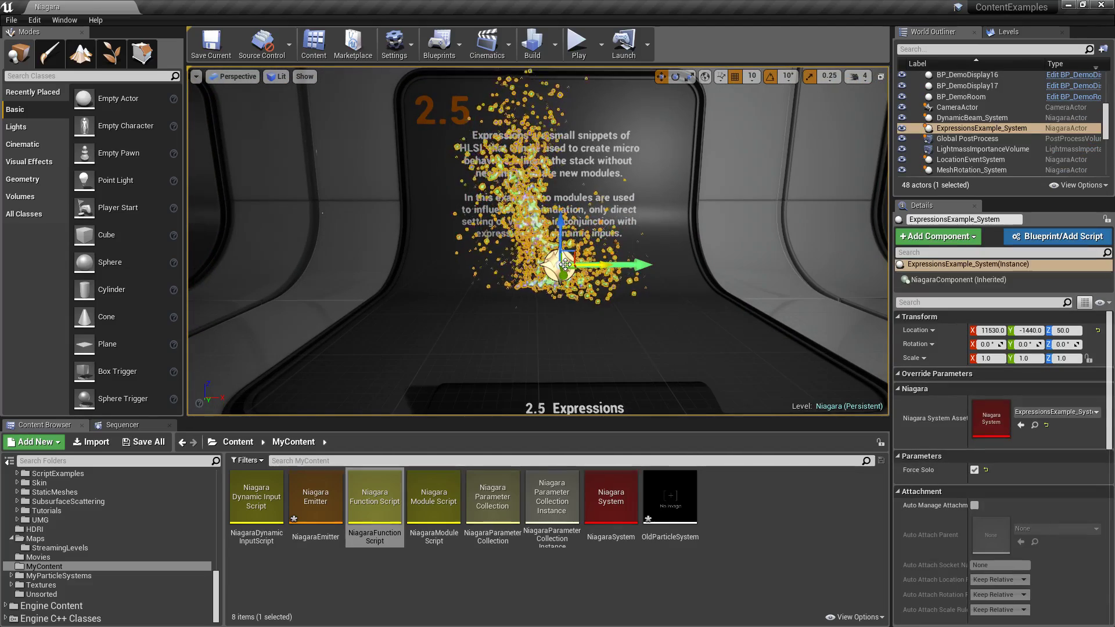
double_click(997, 416)
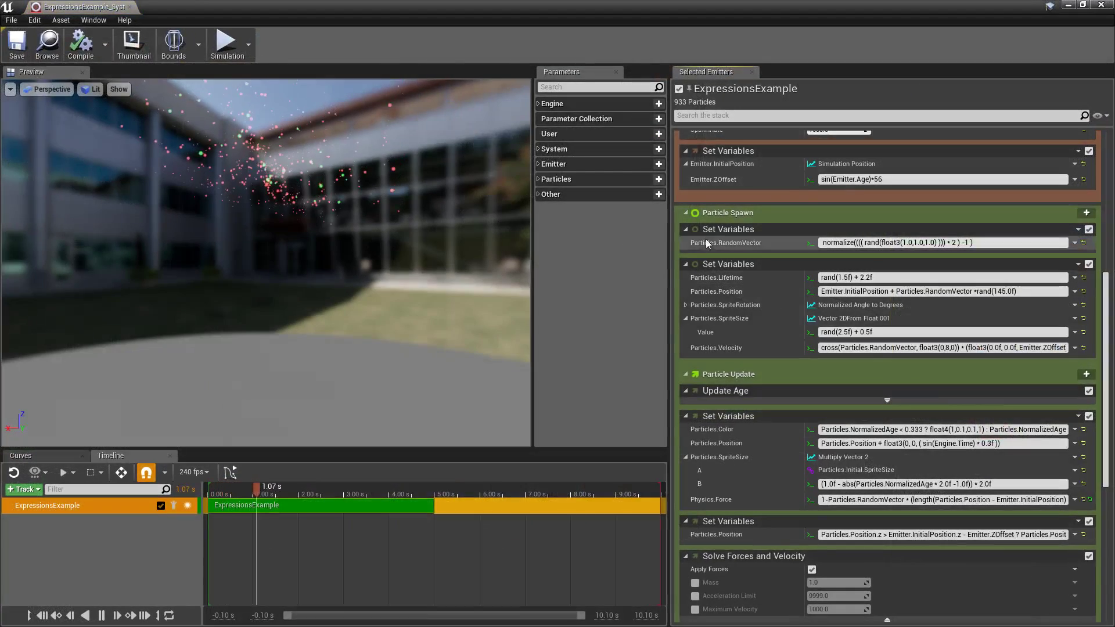
scroll(870, 276, up, 3)
scroll(849, 337, down, 2)
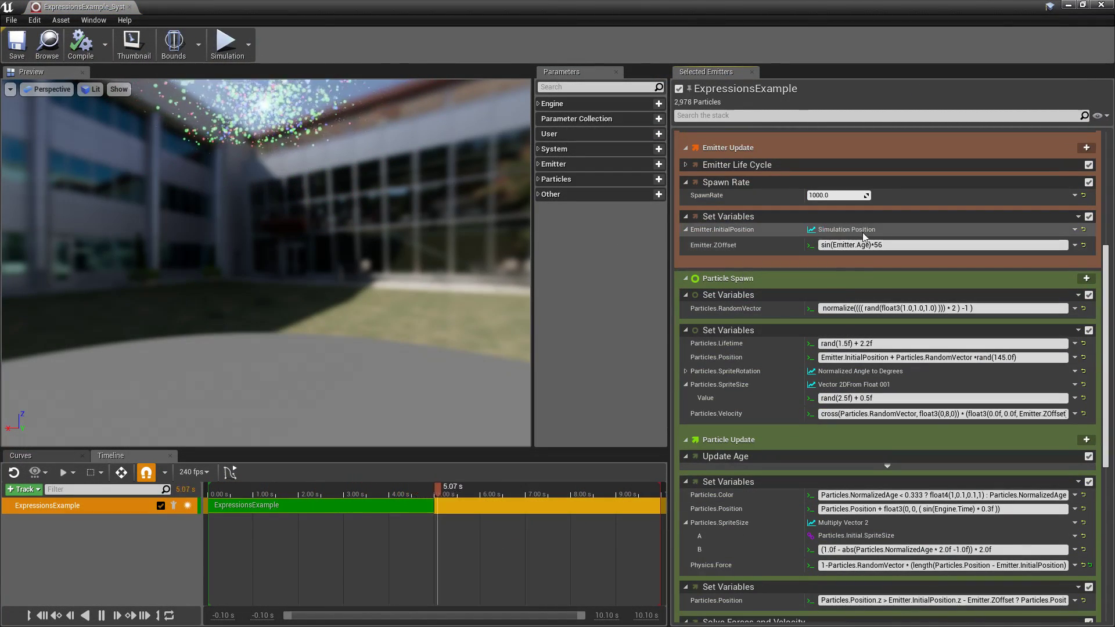
scroll(851, 378, down, 5)
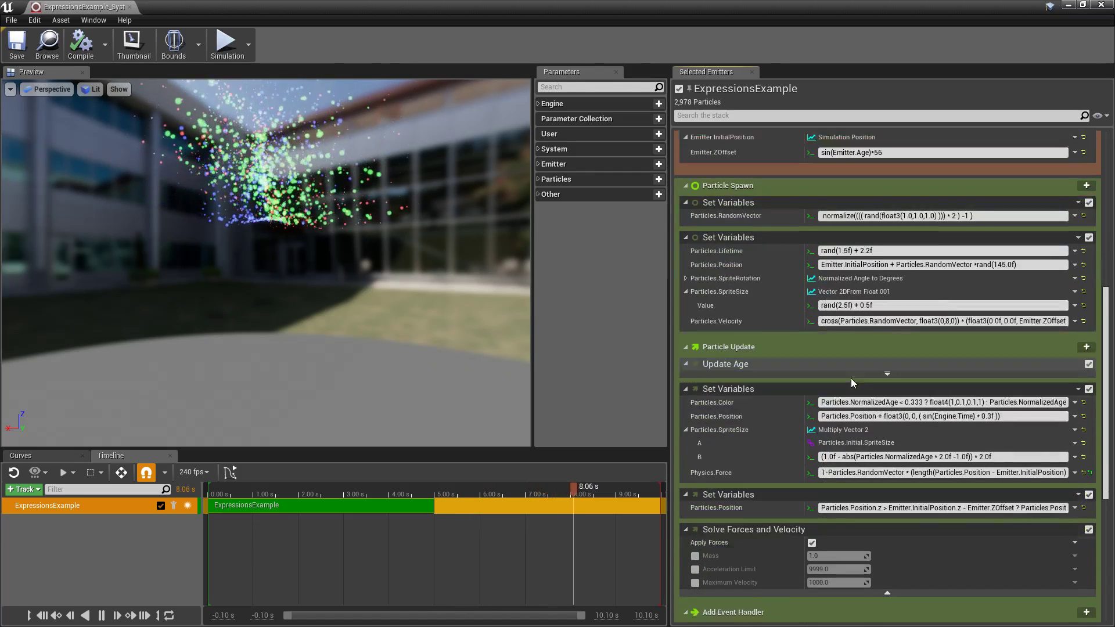
scroll(931, 435, down, 2)
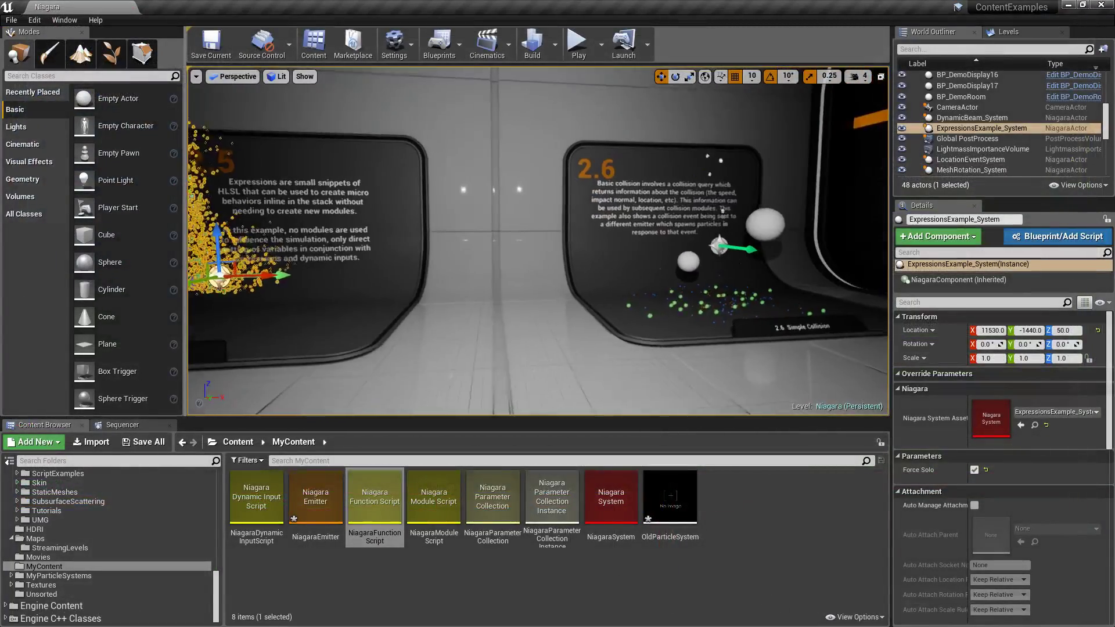
Go to the 3.1 Static Mesh Sampling display and select its Niagara system and the S_ExampleTwist mesh in turn.
key(w)
key(d)
mouse_move(646, 303)
right_down()
mouse_move(613, 278)
mouse_move(644, 287)
right_up()
key(d)
key(w)
click(423, 259)
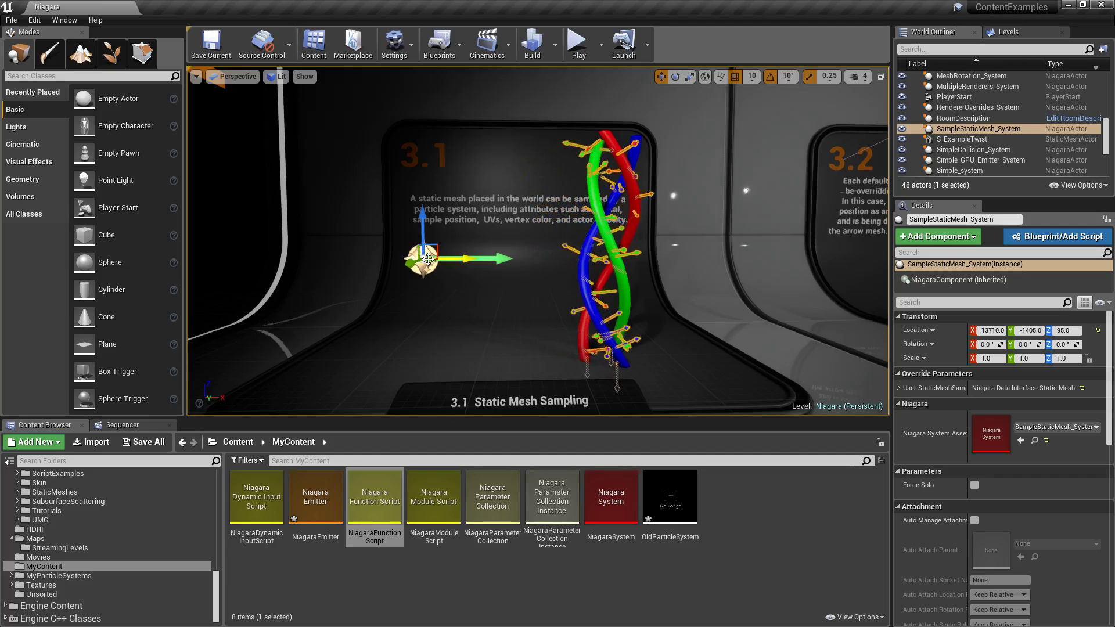
click(608, 238)
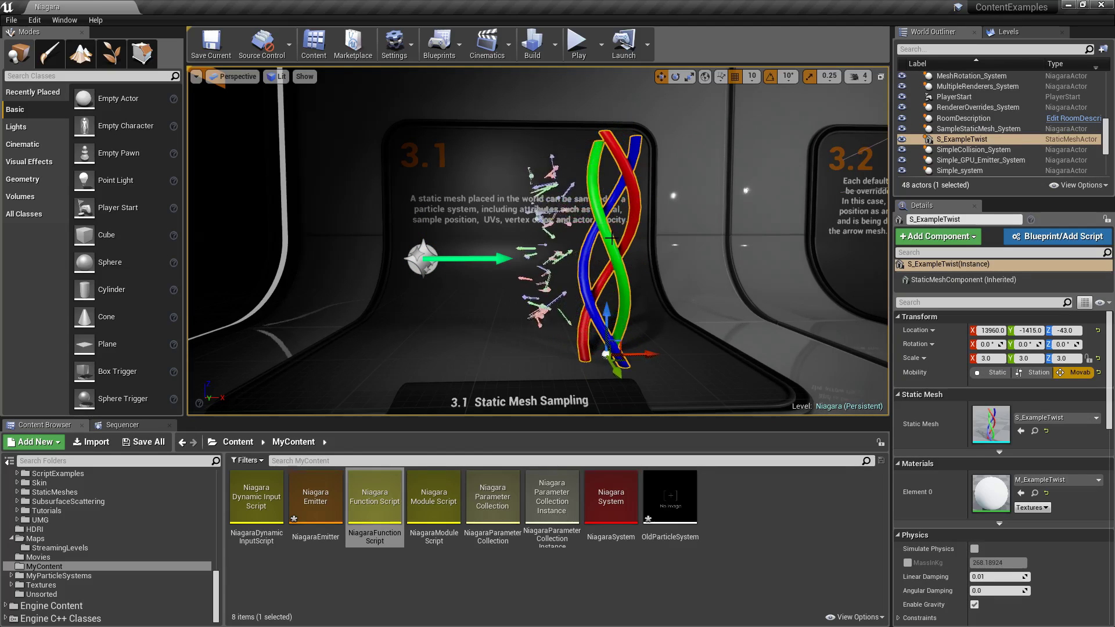
Open SampleStaticMesh_System to examine its exposed parameters, and expand the User.StaticMeshSampler override on its actor in the level.
click(416, 256)
double_click(990, 432)
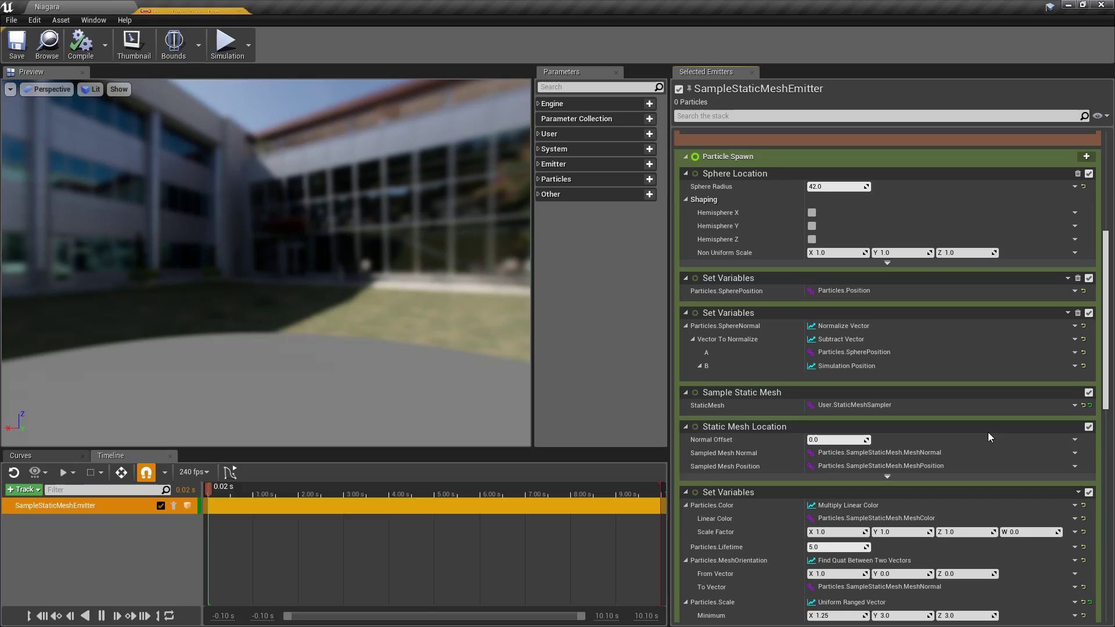
scroll(828, 322, up, 3)
scroll(828, 322, up, 5)
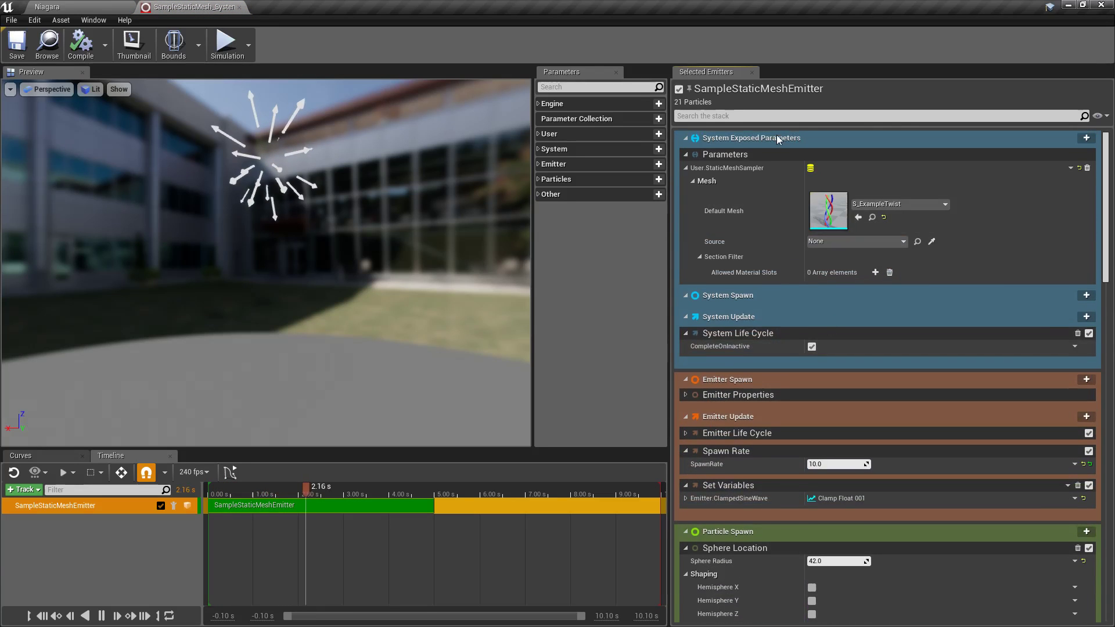
click(124, 7)
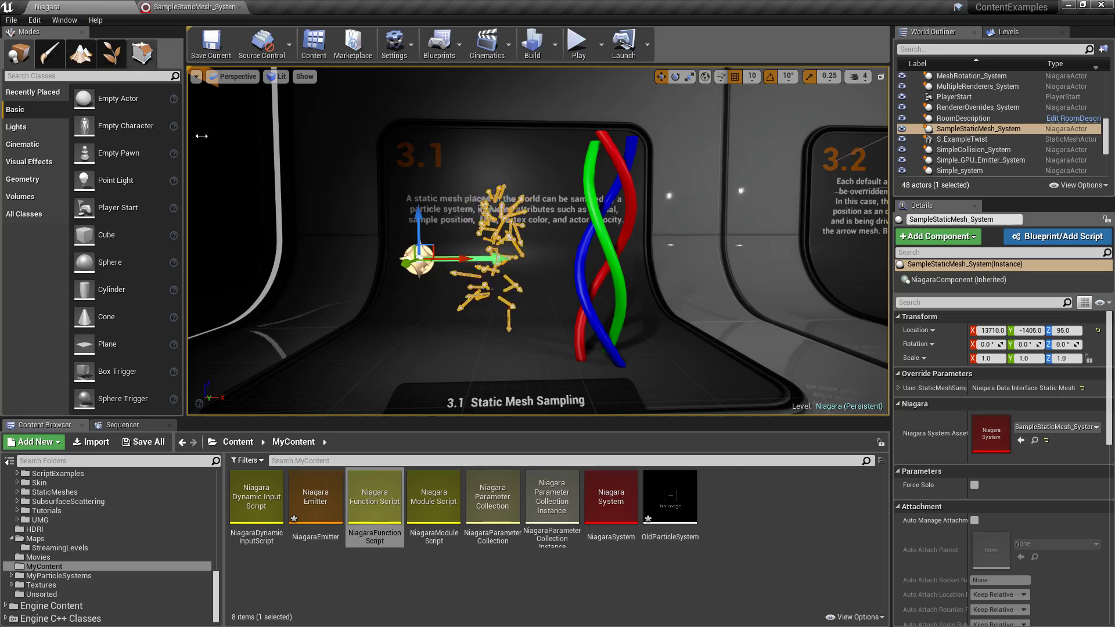
click(899, 388)
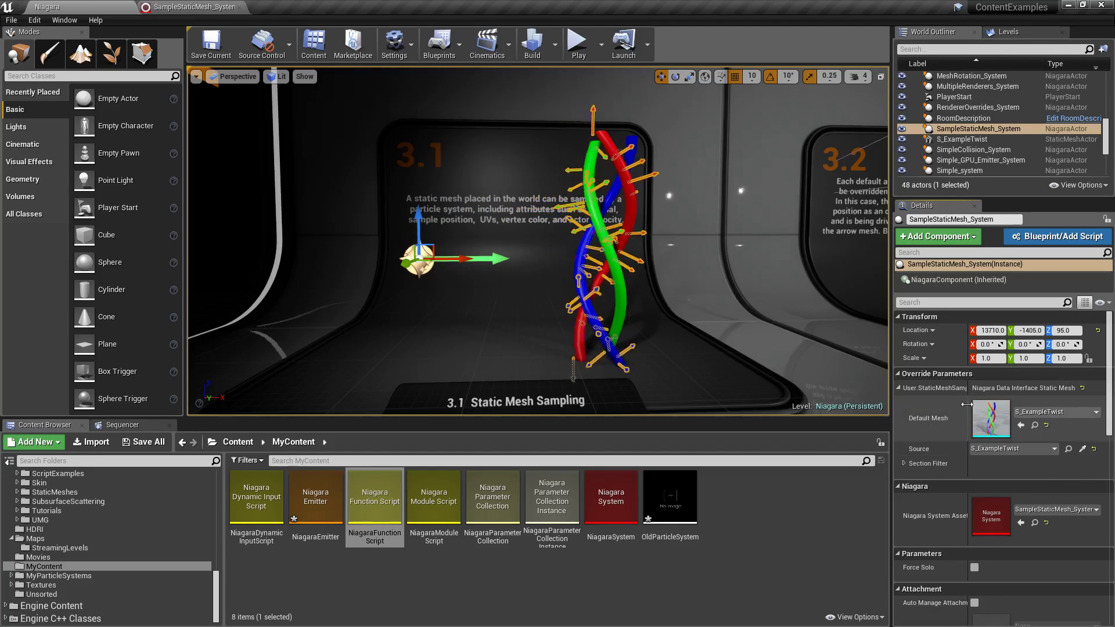
Examine SampleStaticMeshEmitter's Particle Spawn modules, including Sample Static Mesh, Static Mesh Location and the Set Variables inputs.
click(218, 5)
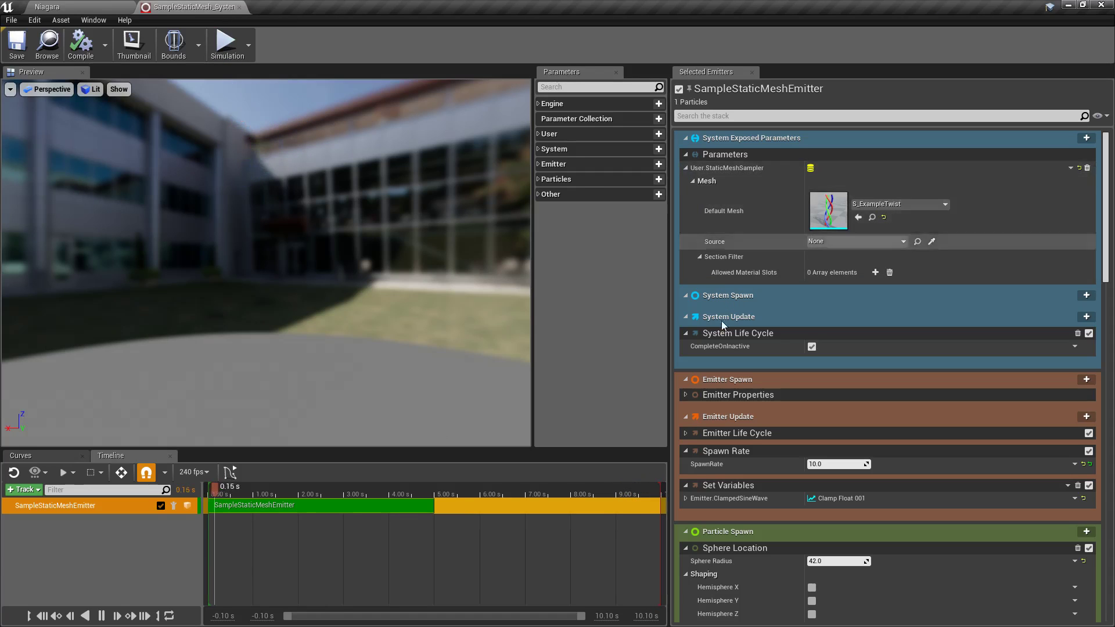
scroll(865, 418, down, 3)
scroll(868, 432, down, 2)
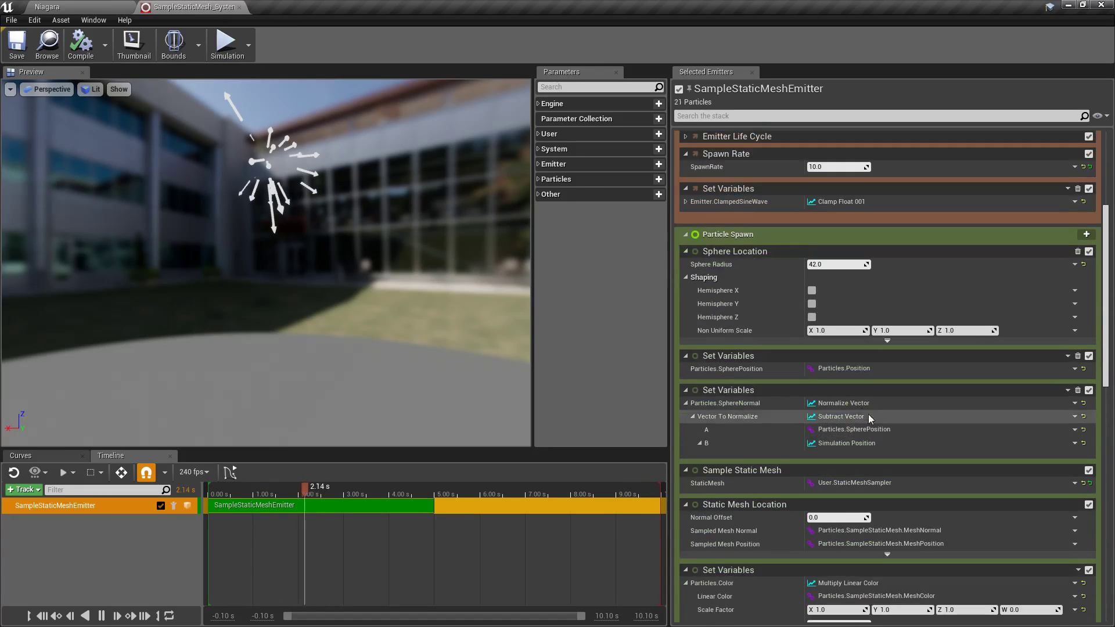
scroll(911, 494, down, 1)
scroll(887, 484, down, 1)
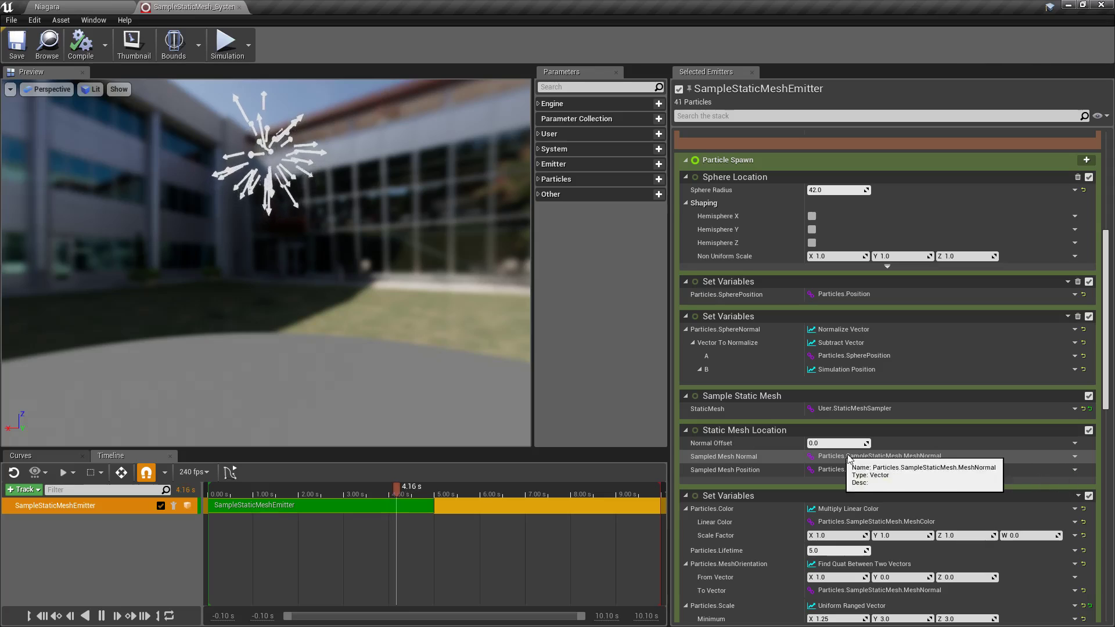
scroll(880, 464, down, 1)
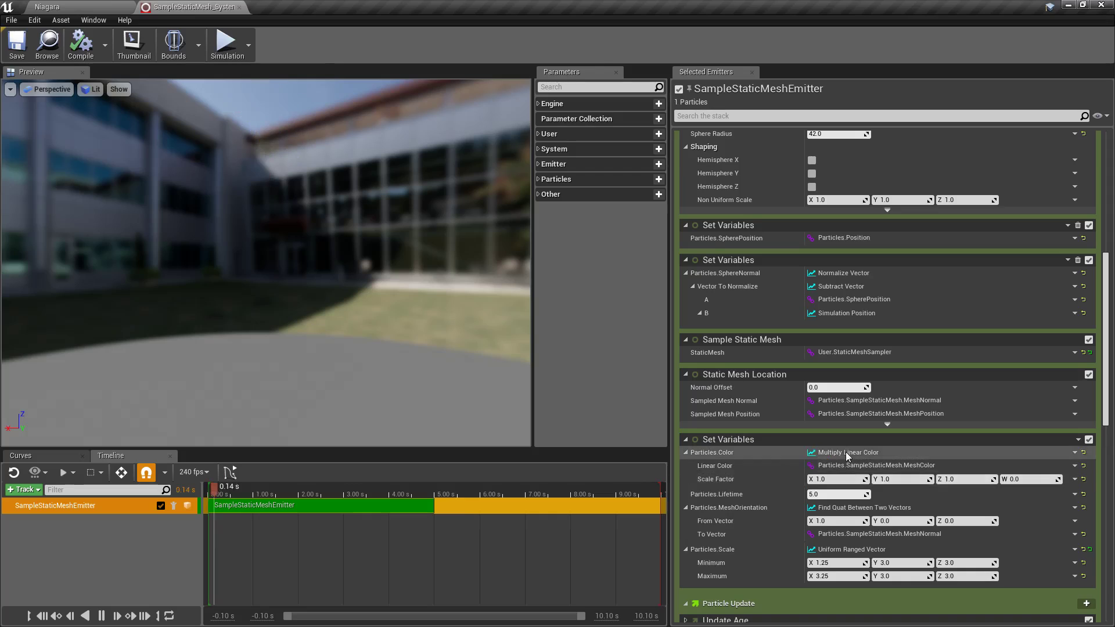
scroll(845, 453, up, 5)
scroll(844, 454, up, 3)
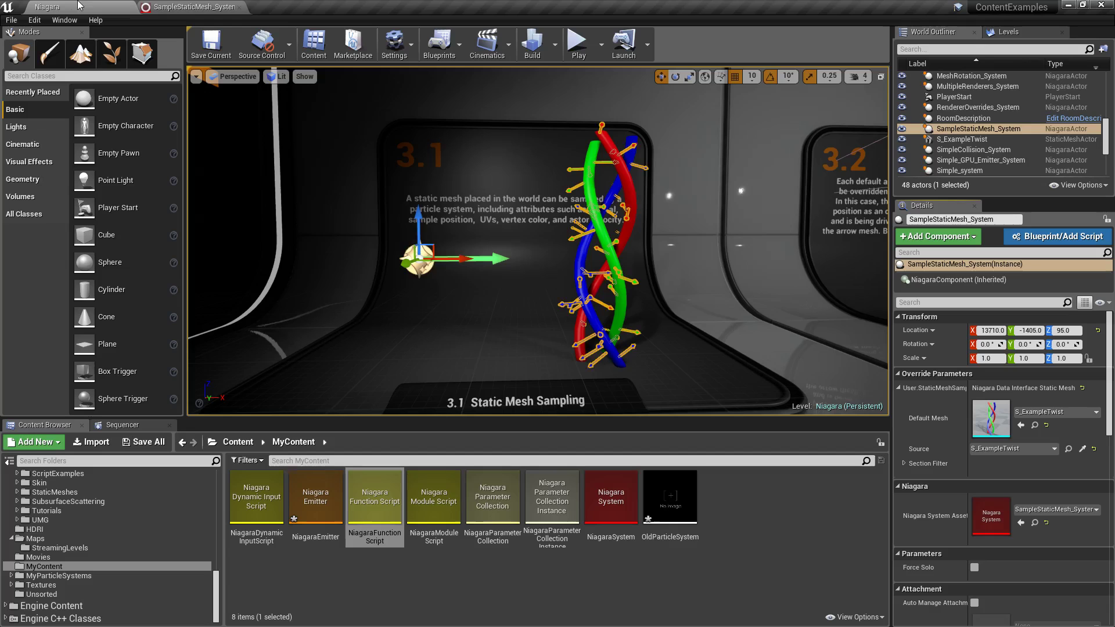
Open the AccumulateNearbyParticleInfluences module script from the Niagara/Meshes/SkeletalMeshes folder.
scroll(64, 562, up, 5)
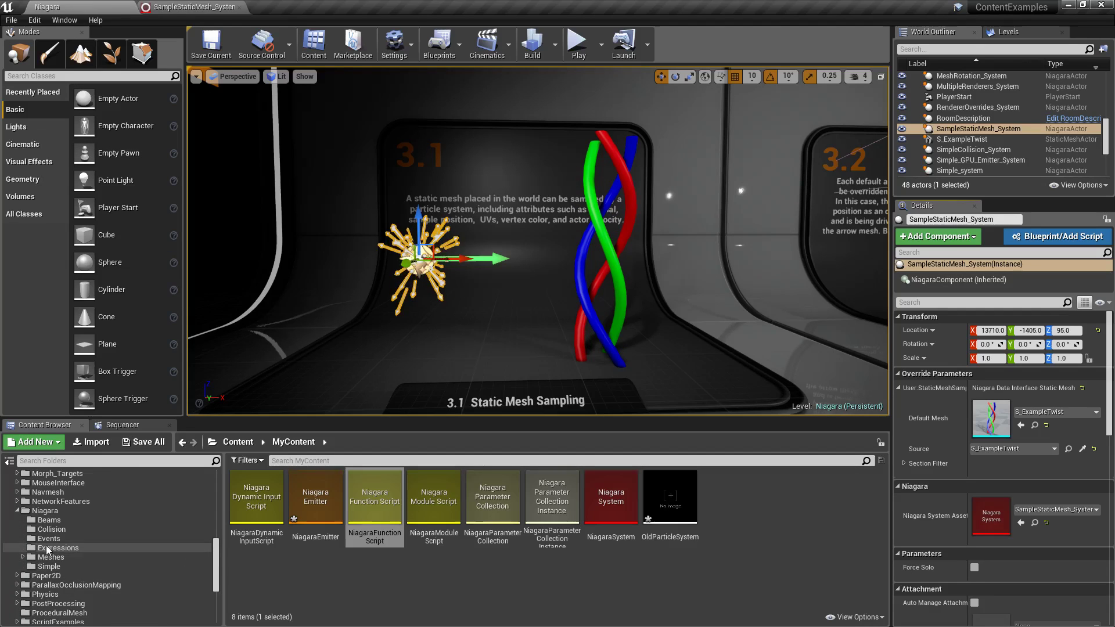
click(86, 556)
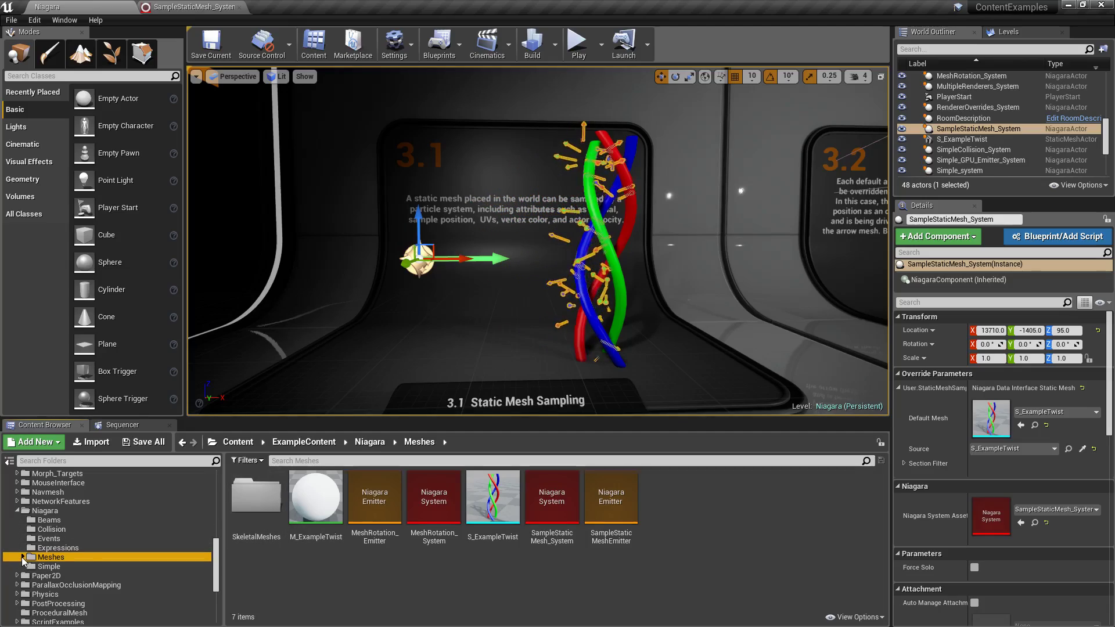
click(23, 557)
click(63, 567)
double_click(434, 498)
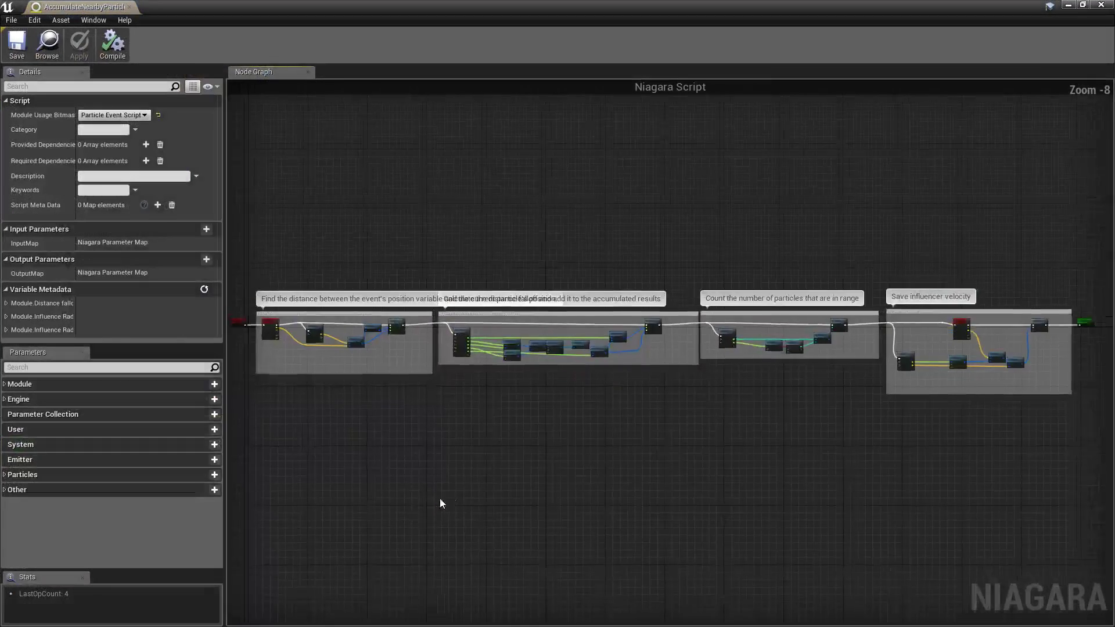
Examine the module script's node groups for event distance, distance falloff and particles in range, and return to the Niagara level.
right_drag(440, 499, 533, 520)
scroll(444, 375, up, 6)
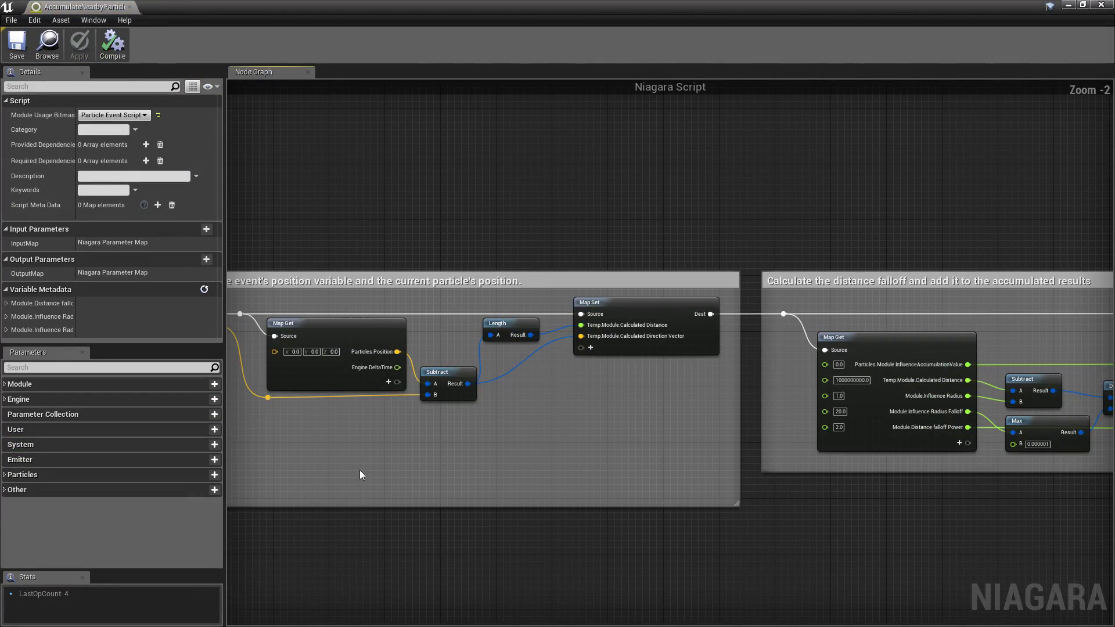
right_drag(412, 258, 664, 231)
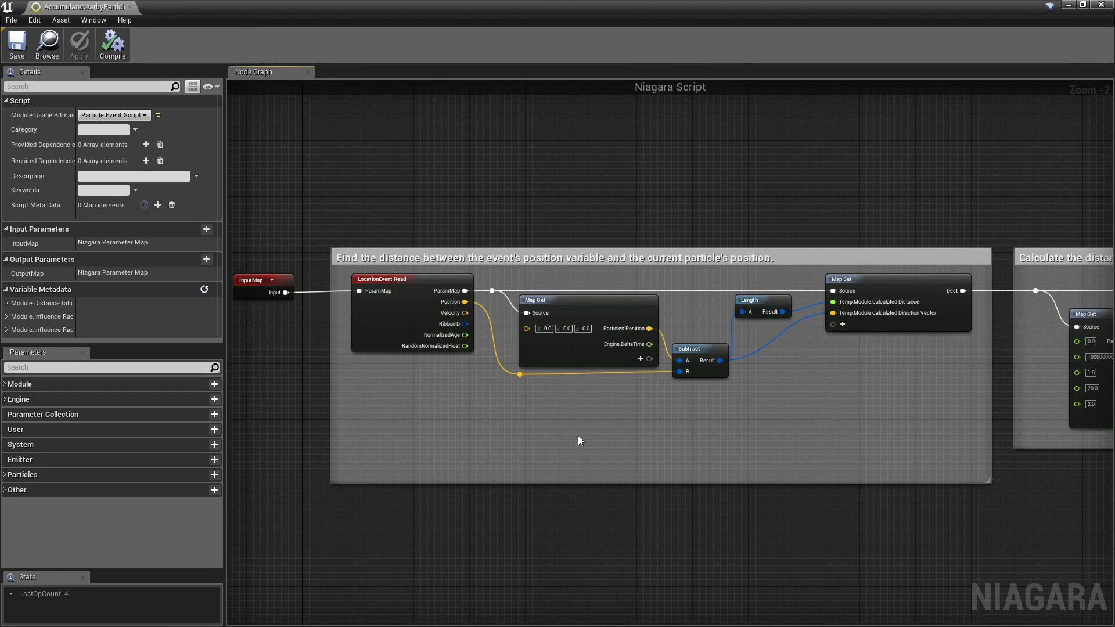
right_drag(578, 436, 629, 443)
drag(386, 206, 930, 494)
right_drag(1023, 544, 646, 521)
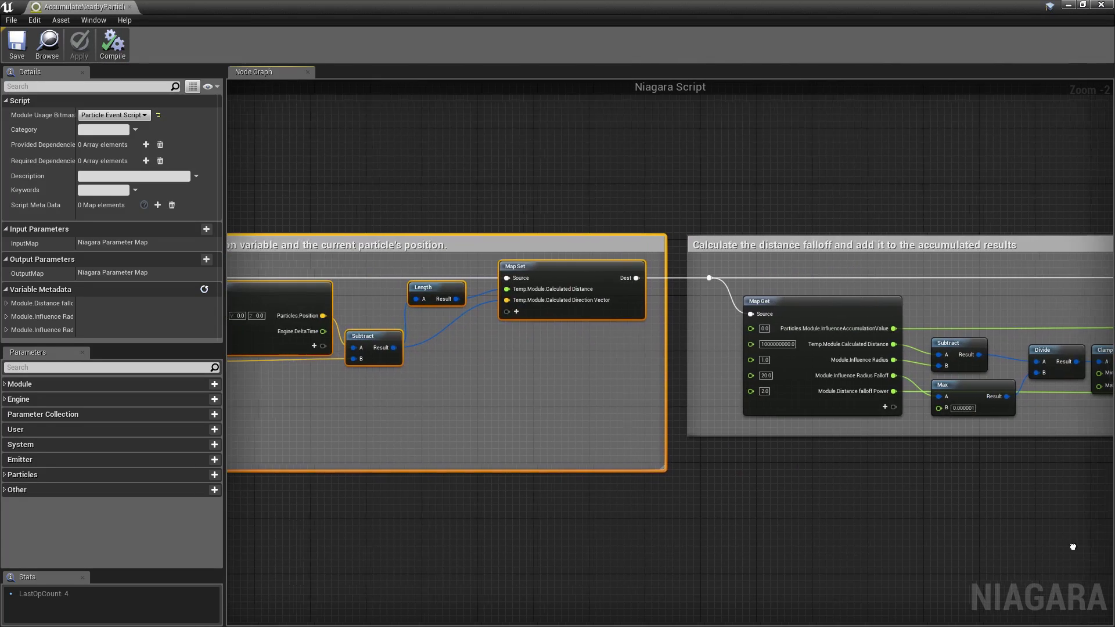
right_drag(1073, 547, 739, 540)
drag(541, 139, 1076, 495)
right_drag(1076, 495, 676, 498)
right_drag(900, 499, 607, 491)
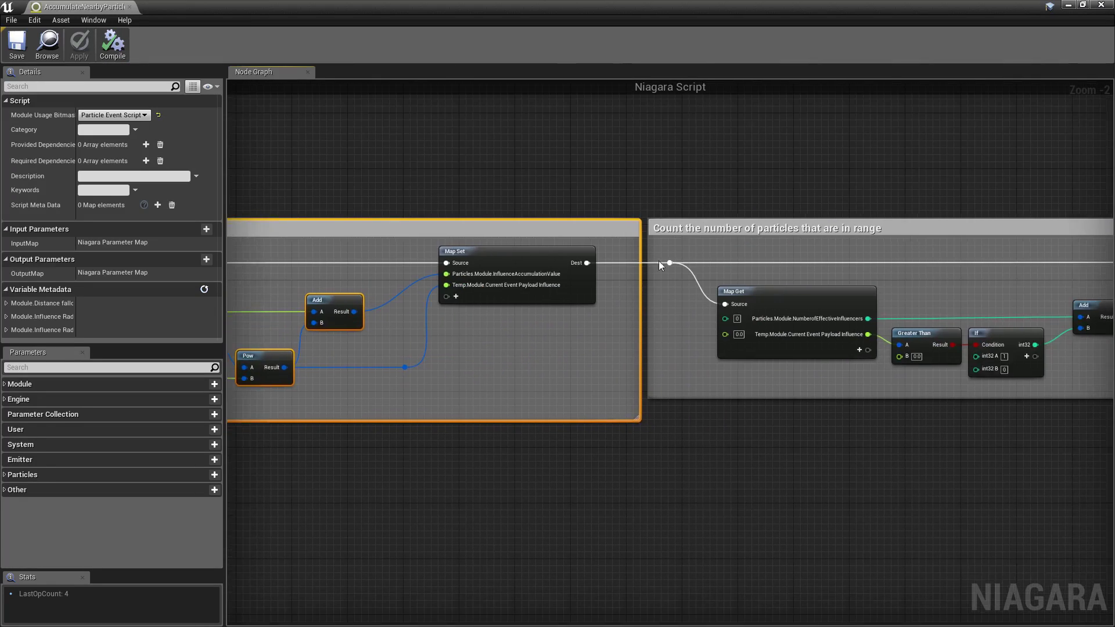
drag(81, 7, 204, 5)
click(59, 5)
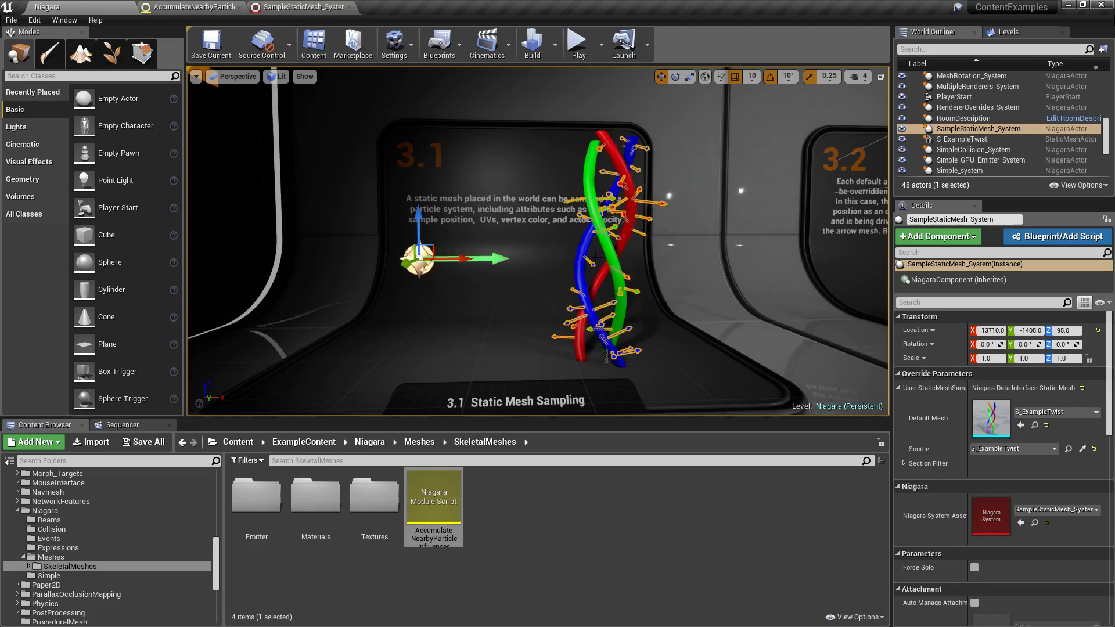
Open the skeletal mesh reproduction system from the 3.3 display and examine the SkeletalMeshReproduction emitter's modules and exposed parameters.
right_drag(783, 334, 673, 328)
key(d)
key(w)
click(569, 272)
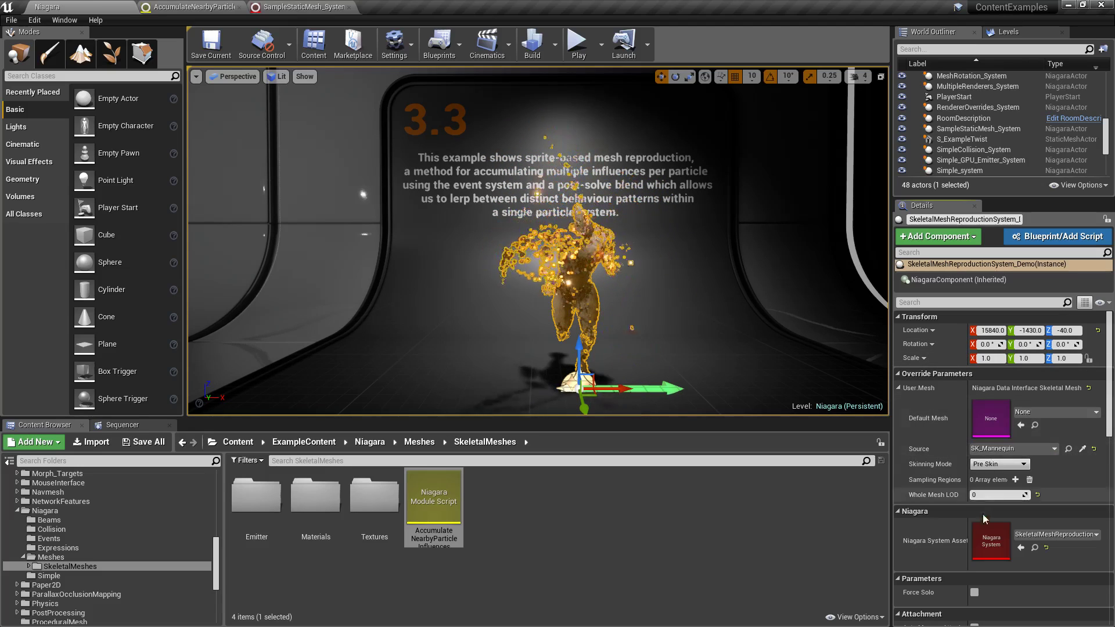
double_click(980, 542)
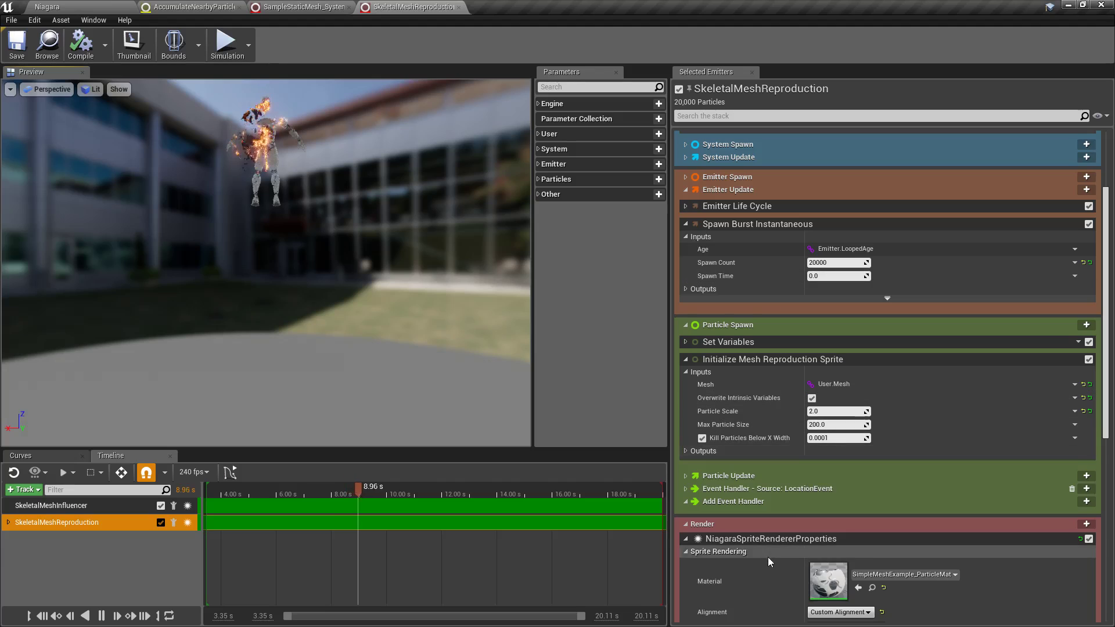
scroll(925, 571, down, 3)
scroll(700, 327, up, 6)
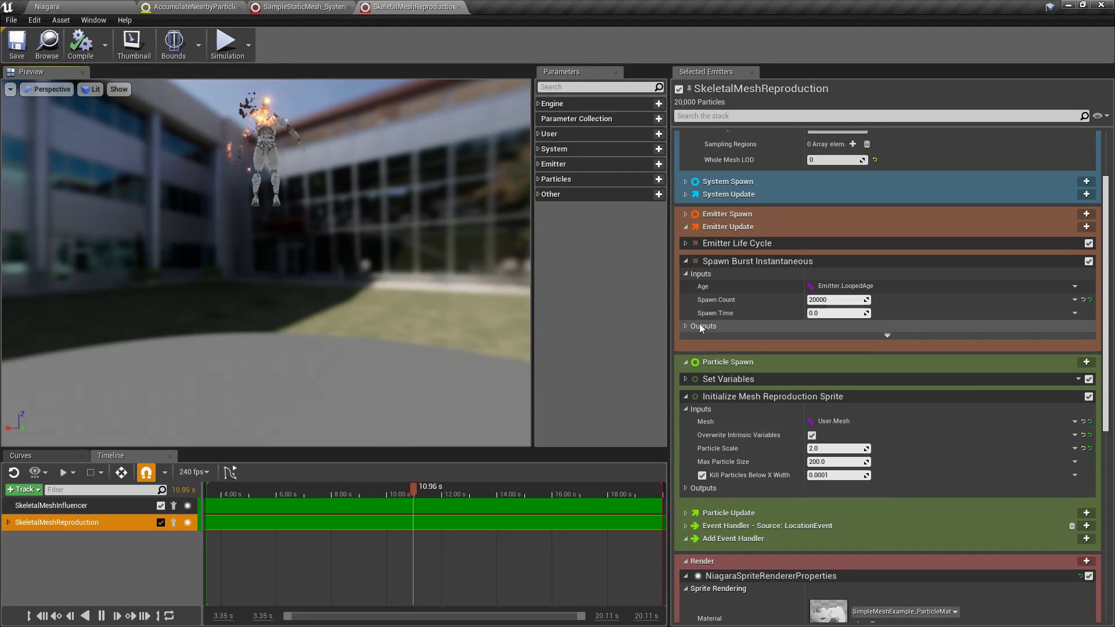
scroll(700, 327, up, 1)
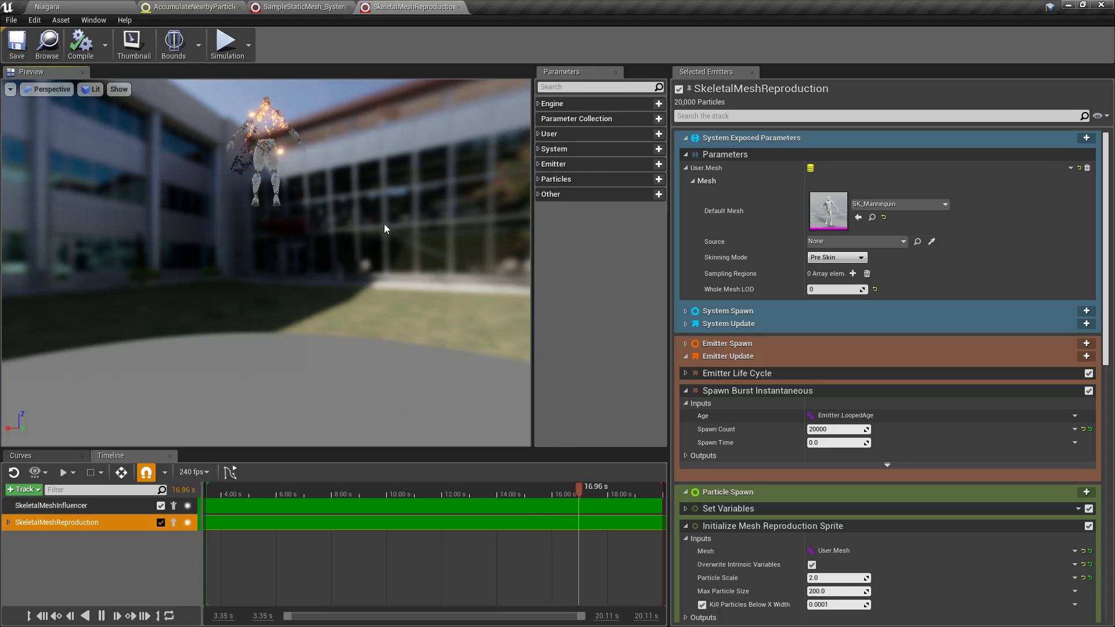
Close the three open asset editors and select the SkeletalMeshReproductionSystem_Demo instance at the 3.3 display.
click(459, 7)
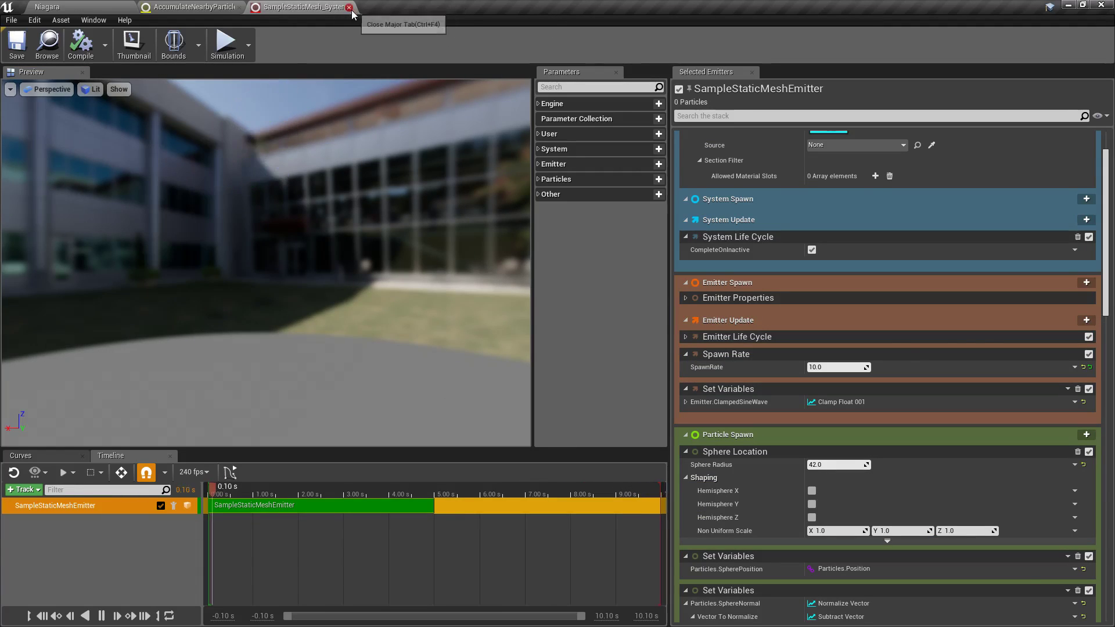
click(350, 7)
click(239, 7)
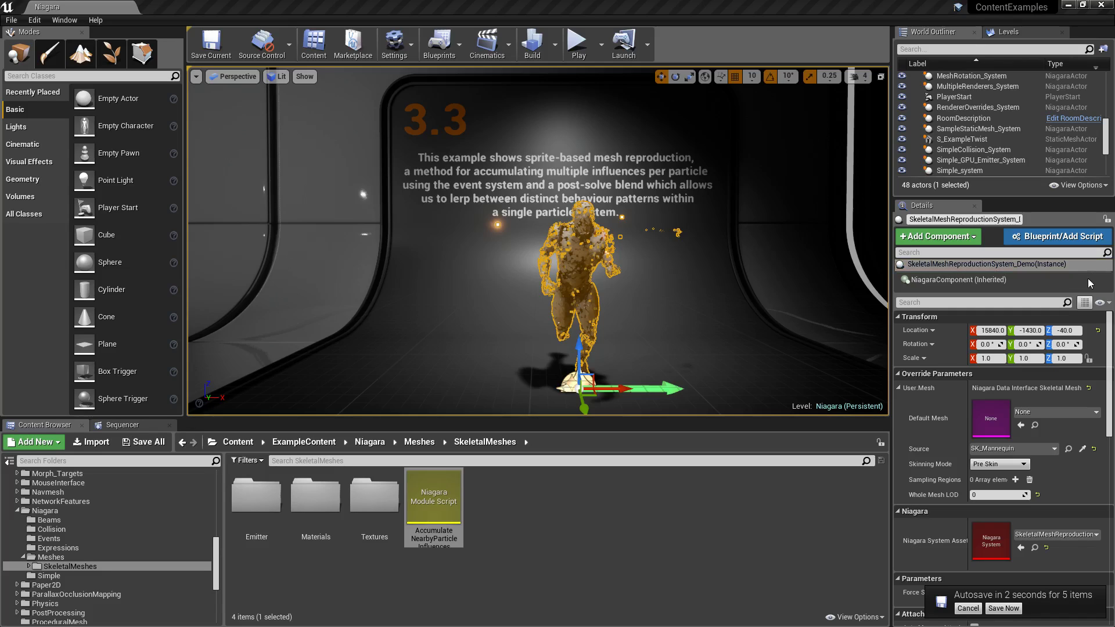
click(1016, 265)
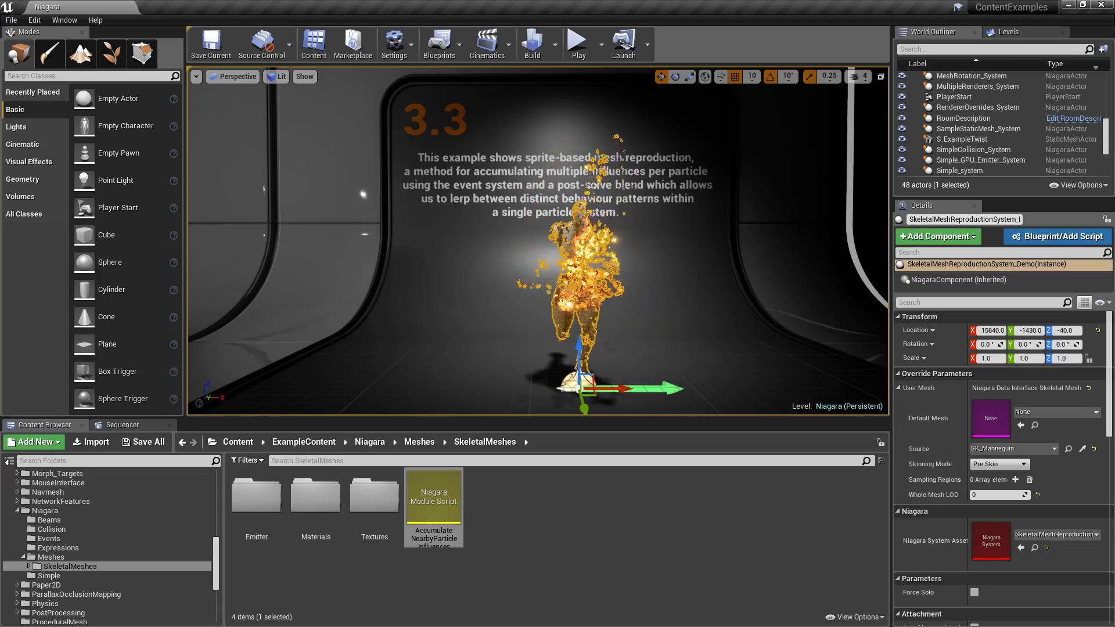
right_drag(474, 320, 650, 302)
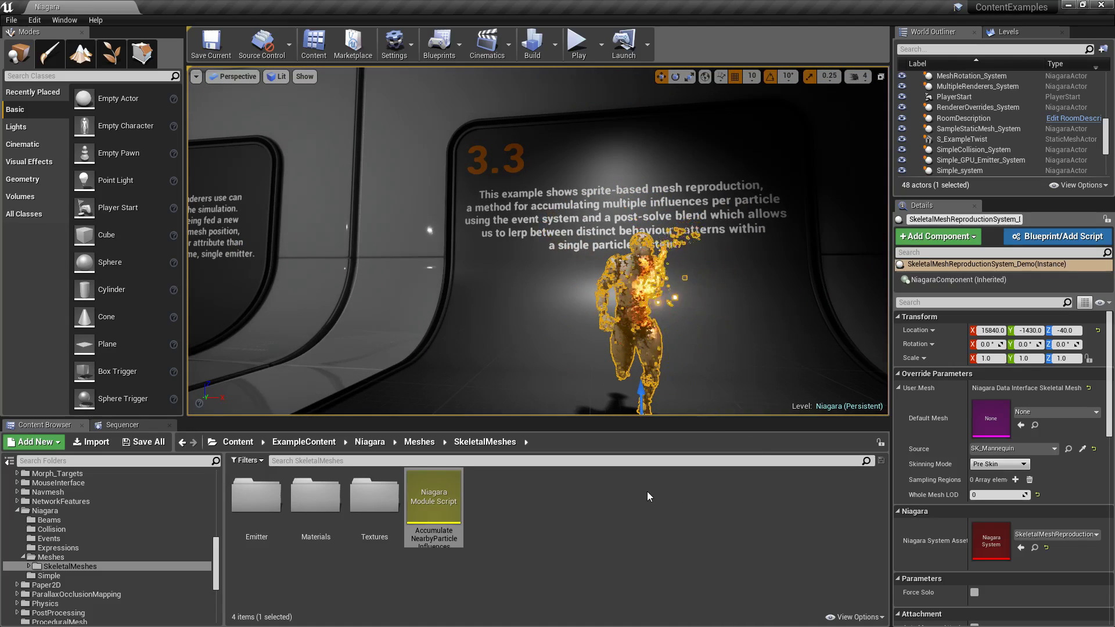